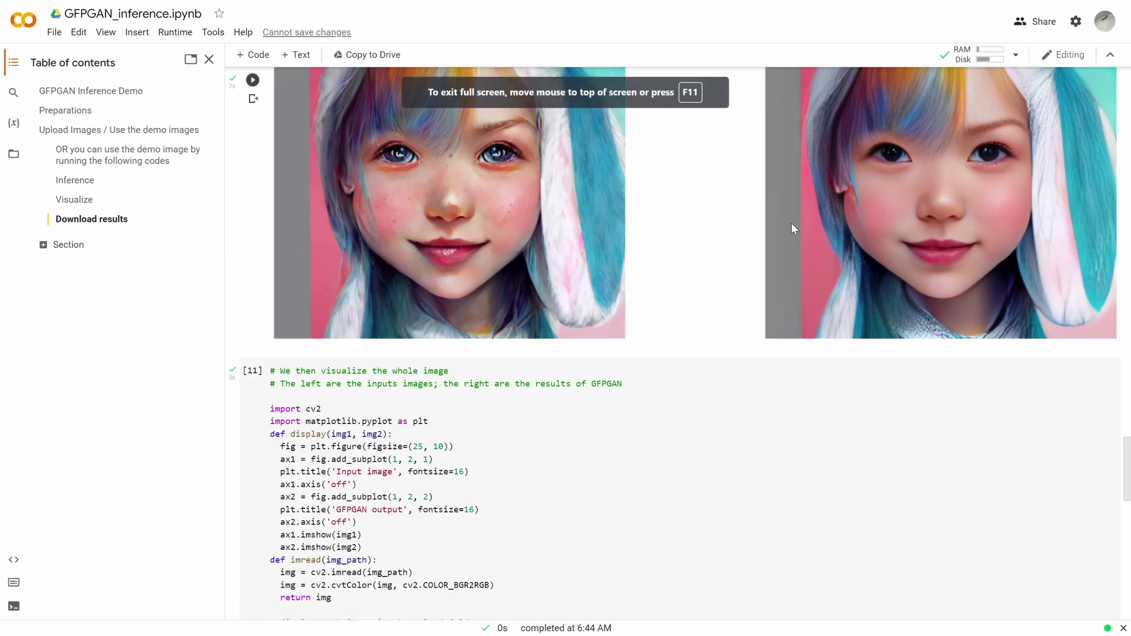
Step: Scroll through the GFPGAN notebook and collapse the '1. Preparations' section
{"action": "scroll", "coordinate": [791, 218], "scroll_direction": "up", "scroll_amount": 20}
{"action": "scroll", "coordinate": [709, 212], "scroll_direction": "up", "scroll_amount": 20}
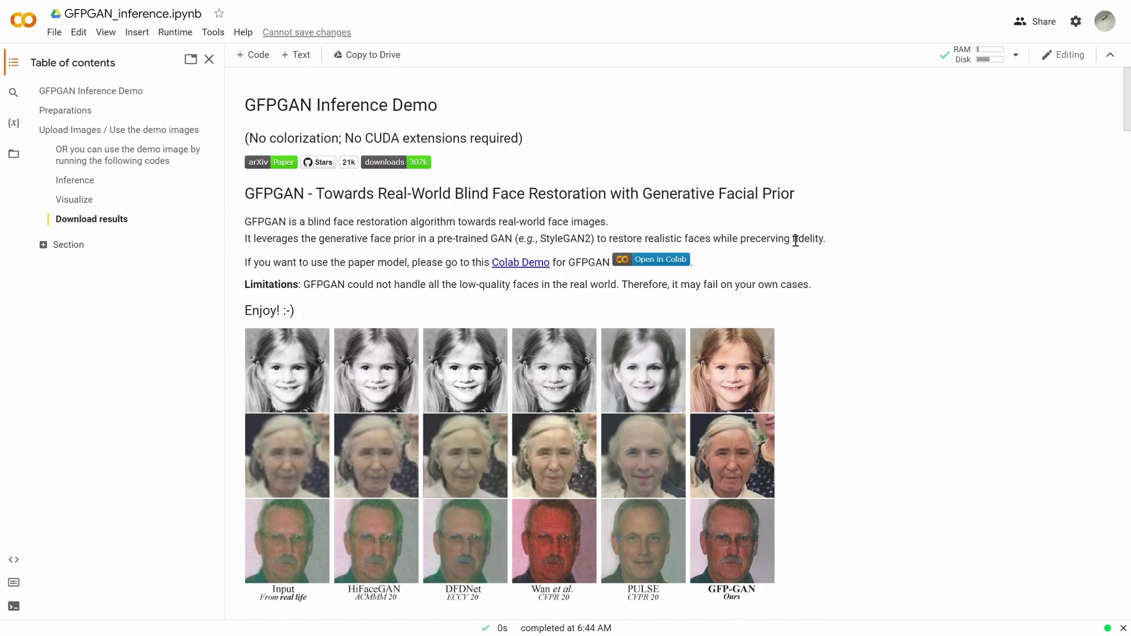
{"action": "scroll", "coordinate": [802, 242], "scroll_direction": "down", "scroll_amount": 3}
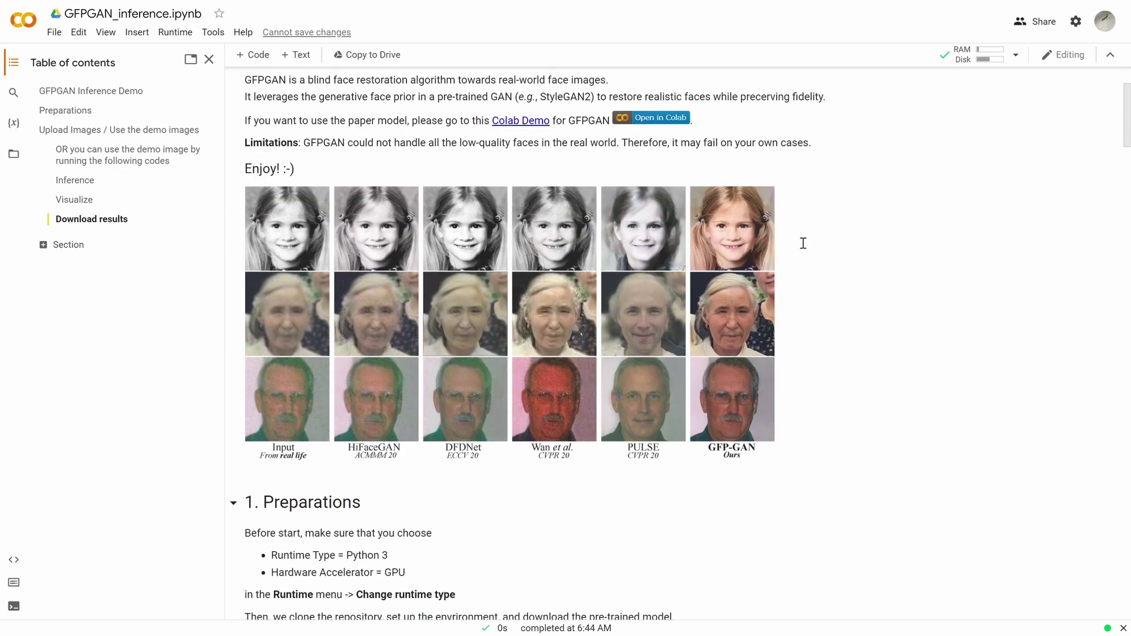
{"action": "scroll", "coordinate": [802, 242], "scroll_direction": "down", "scroll_amount": 15}
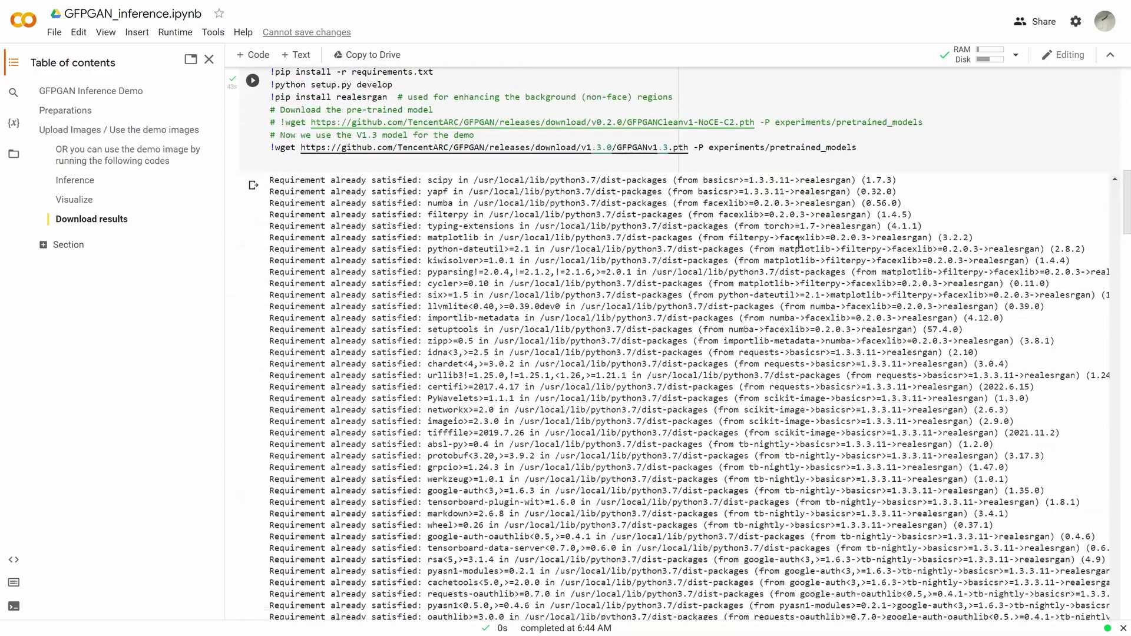
{"action": "scroll", "coordinate": [884, 260], "scroll_direction": "down", "scroll_amount": 10}
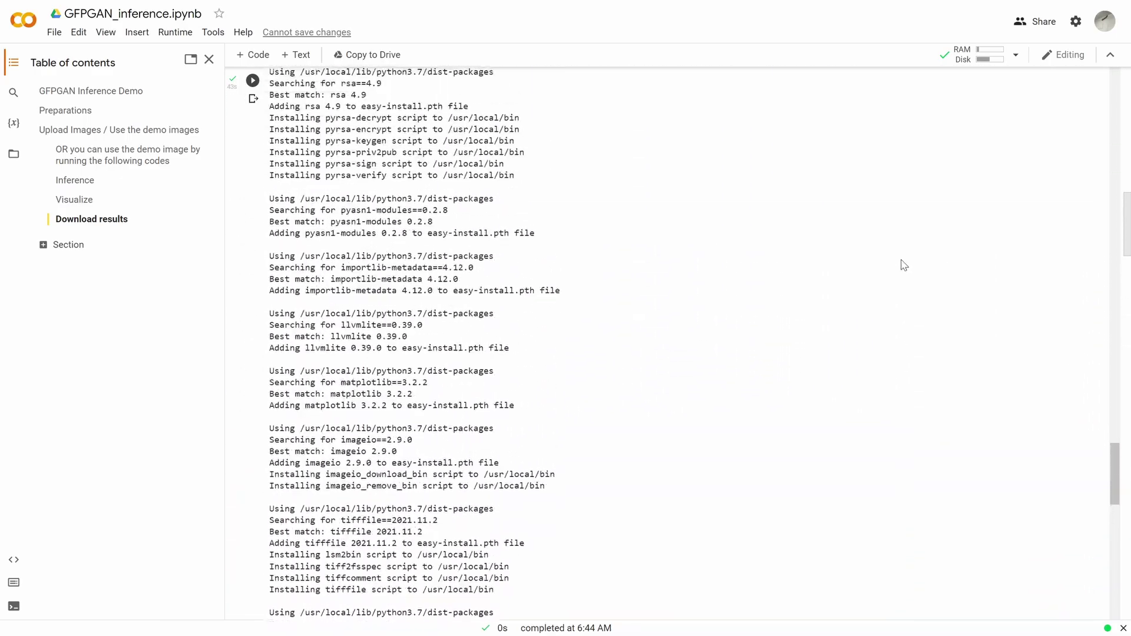
{"action": "scroll", "coordinate": [904, 265], "scroll_direction": "up", "scroll_amount": 12}
{"action": "scroll", "coordinate": [896, 257], "scroll_direction": "down", "scroll_amount": 7}
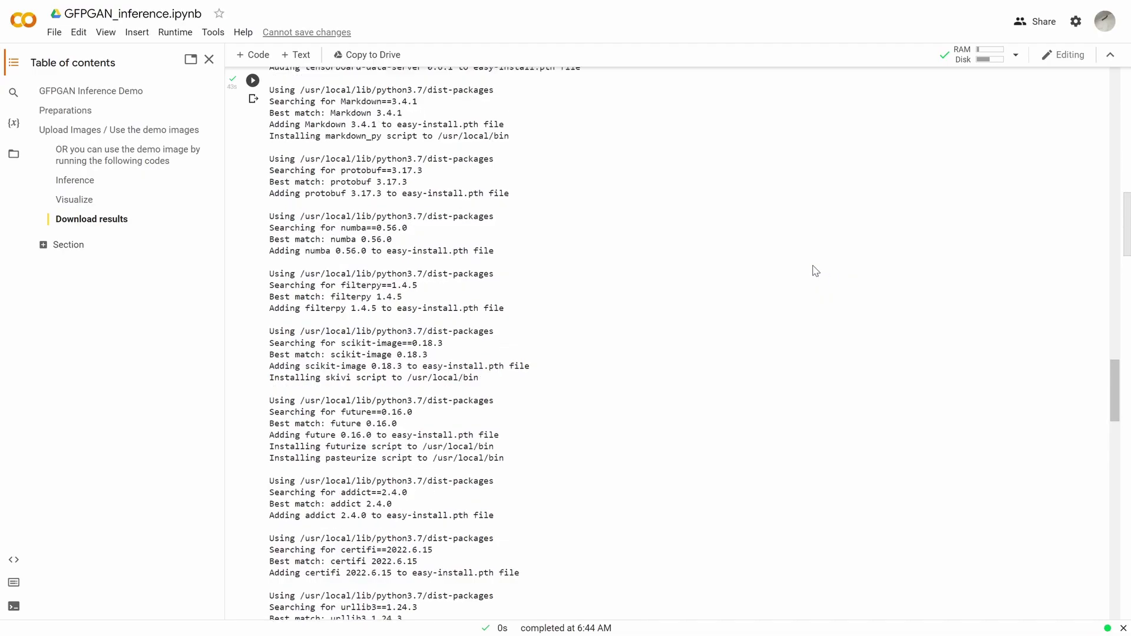
{"action": "scroll", "coordinate": [813, 268], "scroll_direction": "up", "scroll_amount": 15}
{"action": "scroll", "coordinate": [423, 294], "scroll_direction": "up", "scroll_amount": 20}
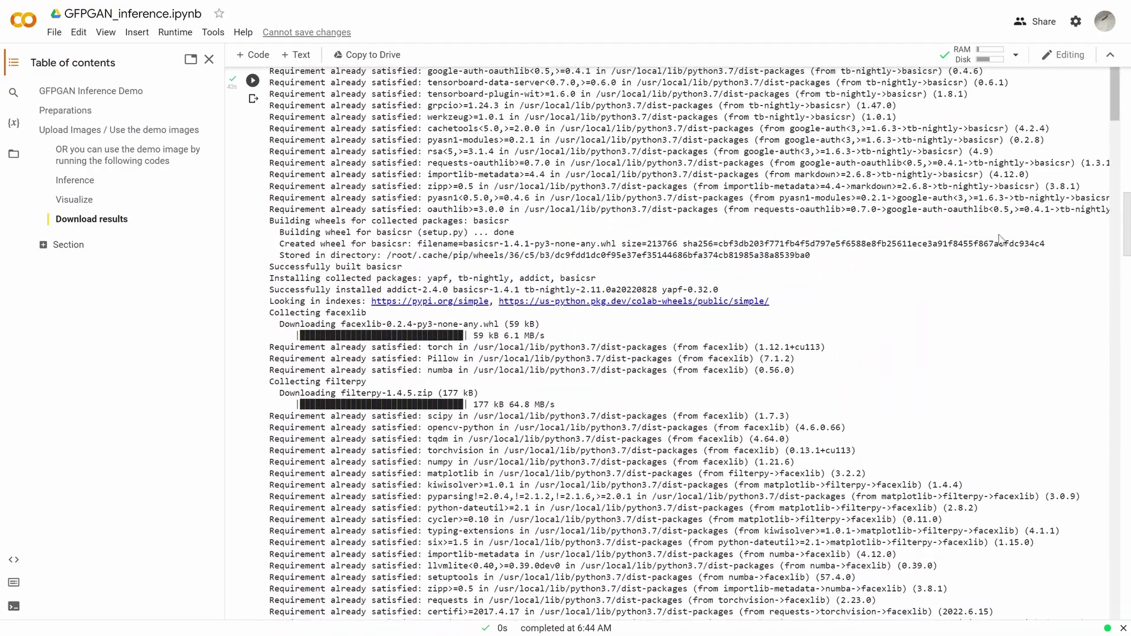
{"action": "scroll", "coordinate": [1127, 251], "scroll_direction": "up", "scroll_amount": 10}
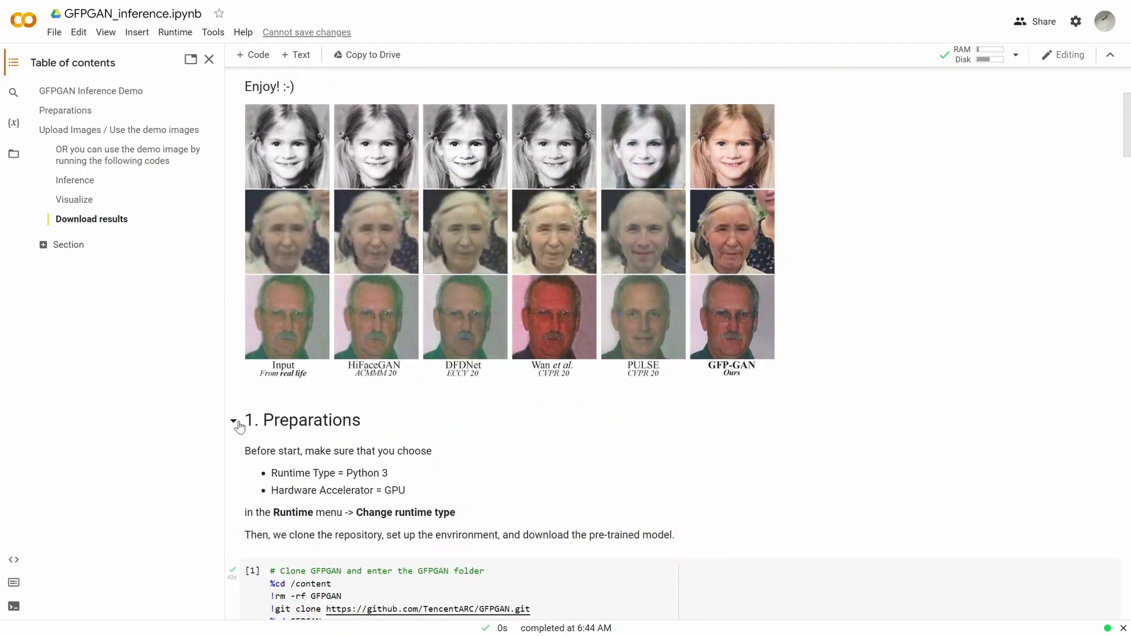
{"action": "left_click", "coordinate": [234, 421]}
{"action": "scroll", "coordinate": [468, 343], "scroll_direction": "down", "scroll_amount": 20}
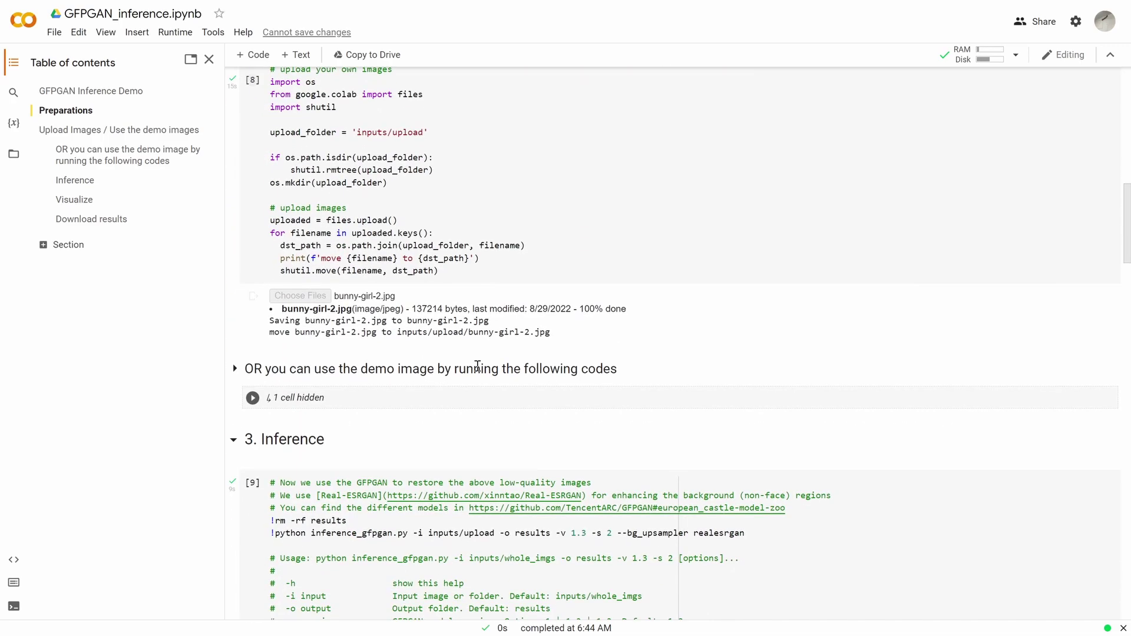
{"action": "scroll", "coordinate": [468, 342], "scroll_direction": "down", "scroll_amount": 15}
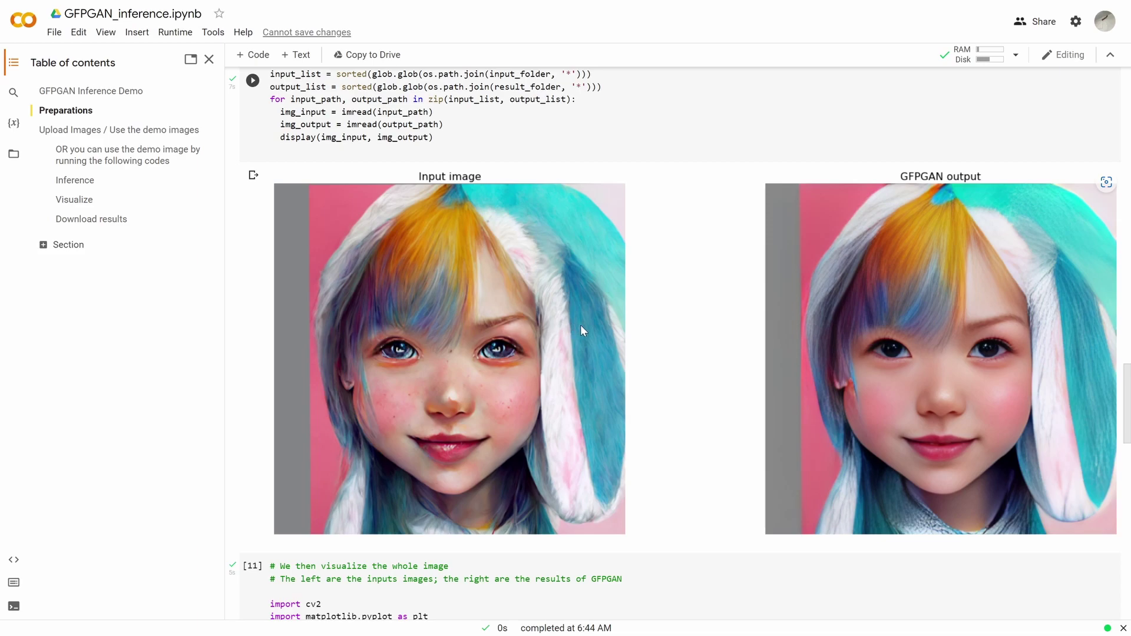
{"action": "scroll", "coordinate": [581, 329], "scroll_direction": "down", "scroll_amount": 15}
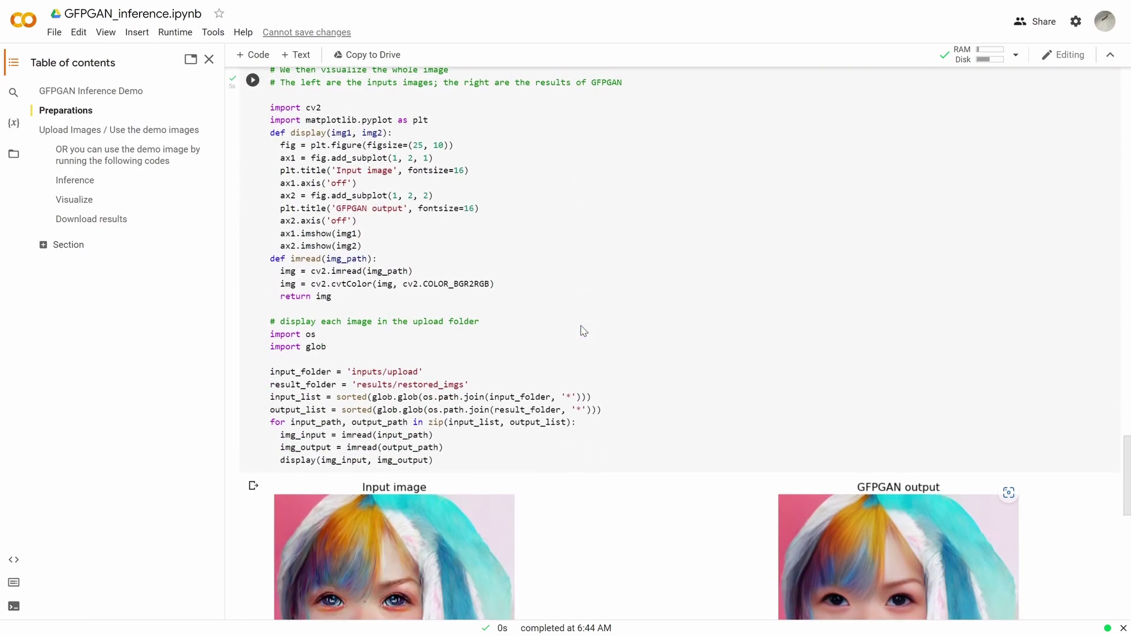
{"action": "scroll", "coordinate": [581, 327], "scroll_direction": "down", "scroll_amount": 4}
{"action": "scroll", "coordinate": [578, 324], "scroll_direction": "up", "scroll_amount": 6}
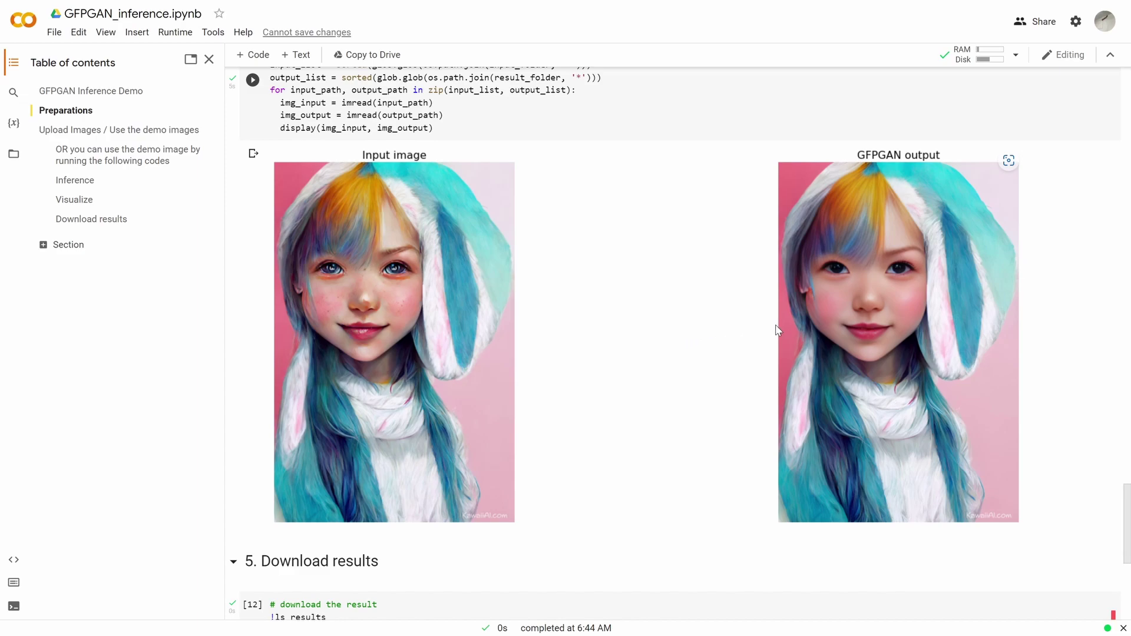
{"action": "scroll", "coordinate": [747, 333], "scroll_direction": "down", "scroll_amount": 6}
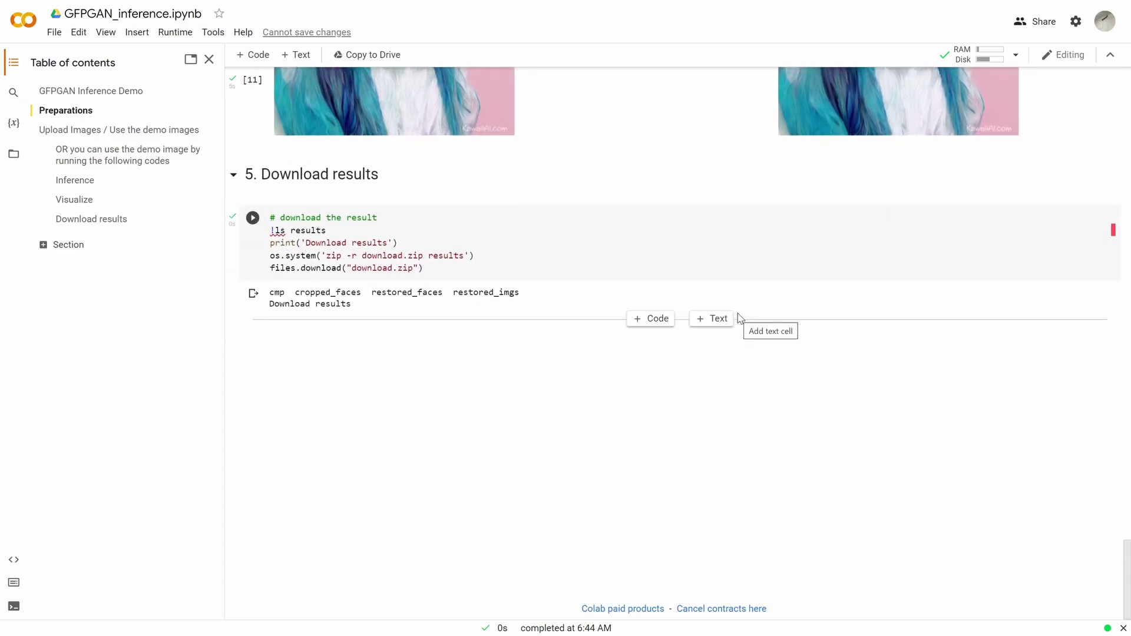
{"action": "scroll", "coordinate": [740, 319], "scroll_direction": "up", "scroll_amount": 4}
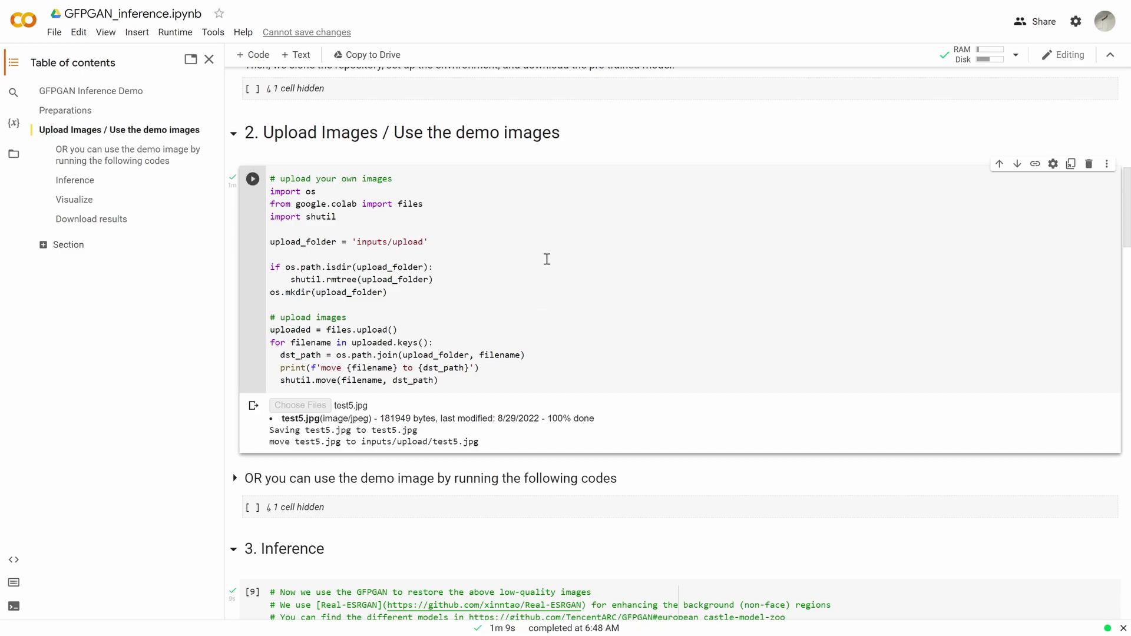
Step: Run the Inference cell to restore test5.jpg with GFPGAN
{"action": "right_click", "coordinate": [573, 279]}
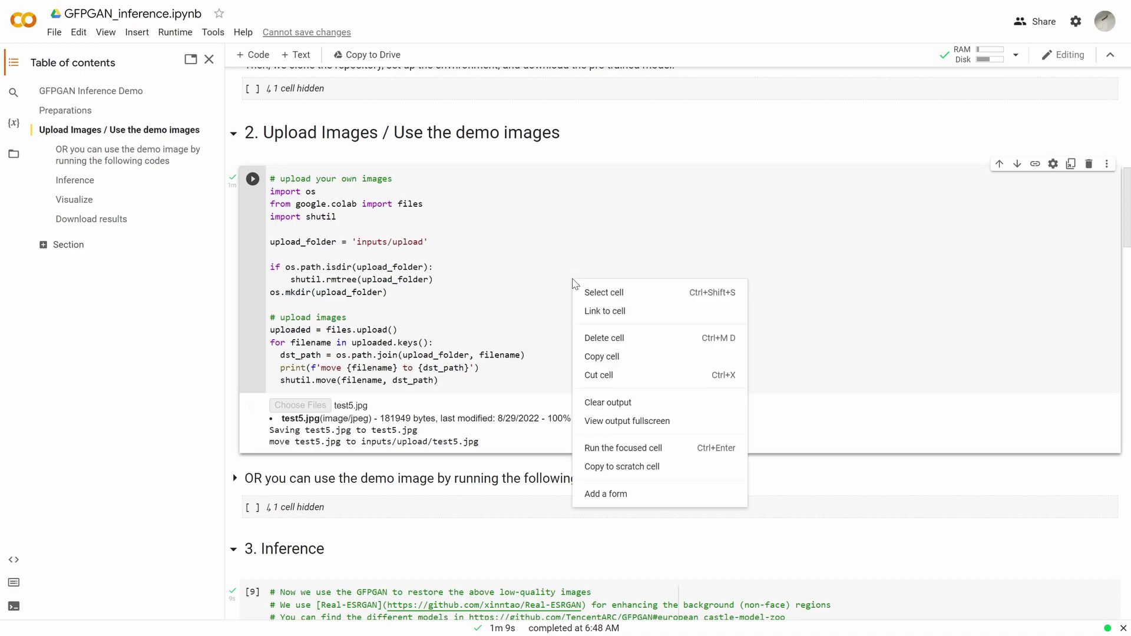
{"action": "left_click", "coordinate": [650, 142]}
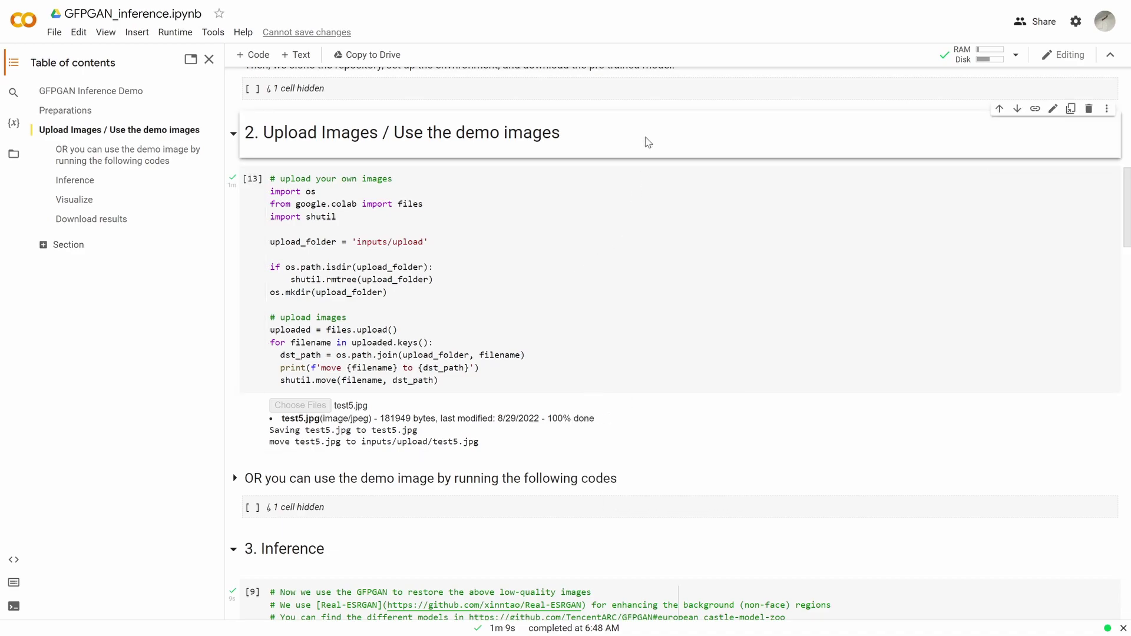
{"action": "scroll", "coordinate": [422, 364], "scroll_direction": "down", "scroll_amount": 3}
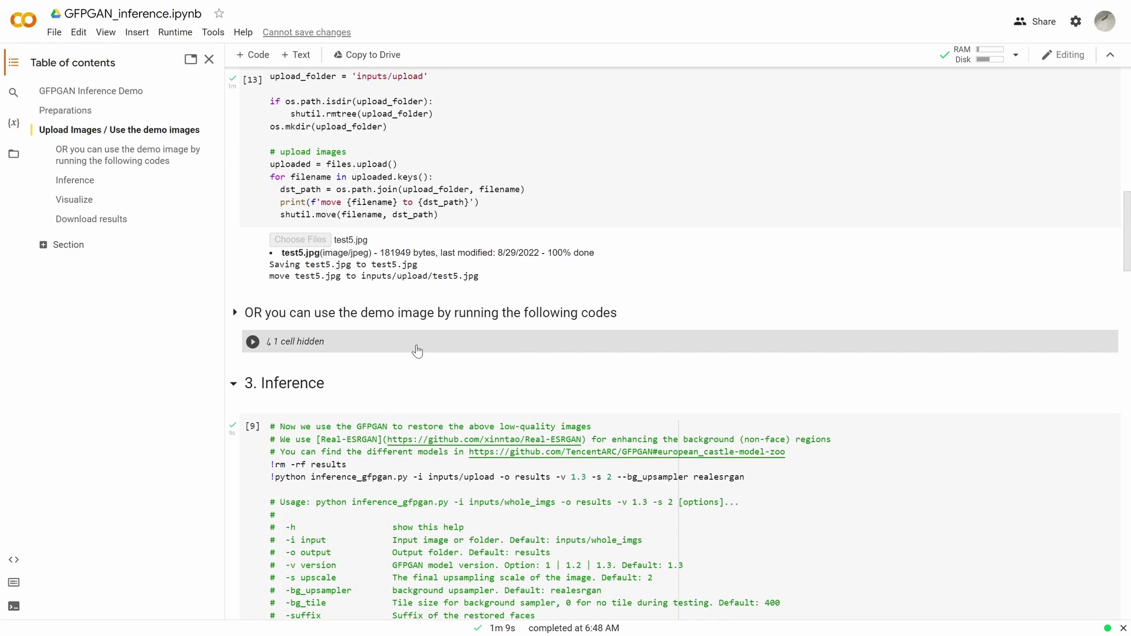
{"action": "scroll", "coordinate": [418, 350], "scroll_direction": "down", "scroll_amount": 3}
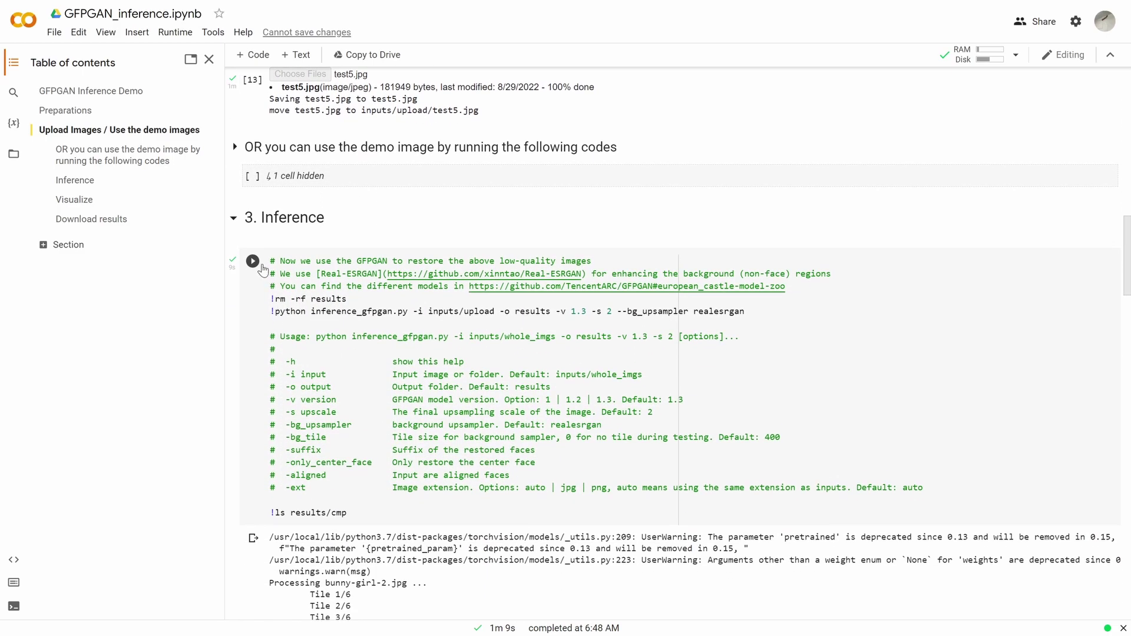
{"action": "left_click", "coordinate": [252, 263]}
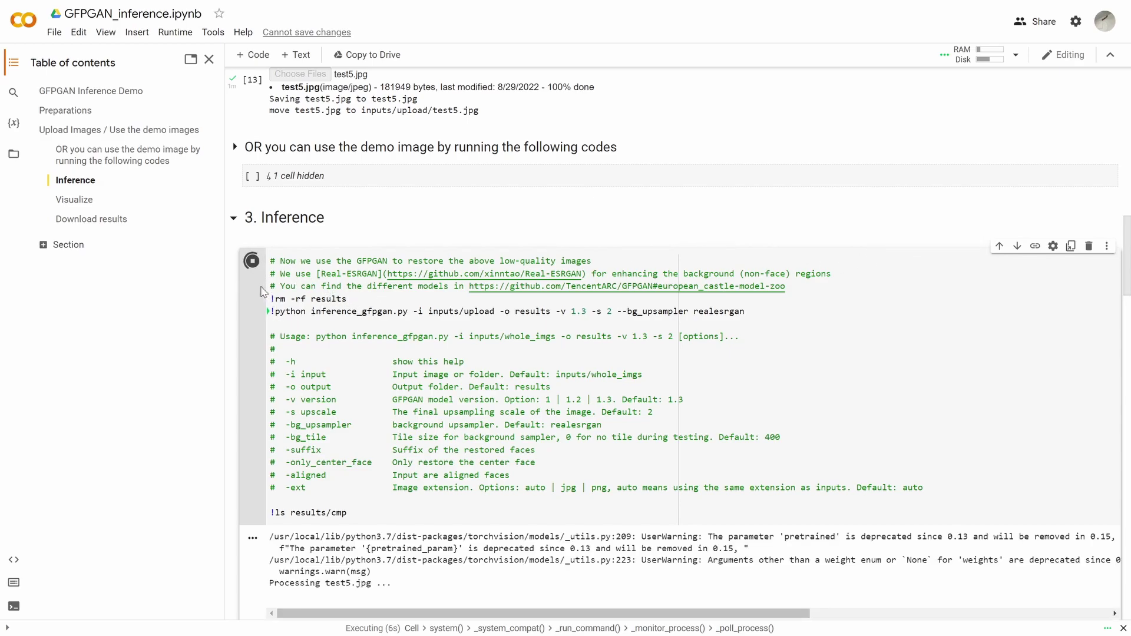
Step: Run the first Visualize cell to show cropped input faces beside restored faces
{"action": "scroll", "coordinate": [253, 324], "scroll_direction": "down", "scroll_amount": 3}
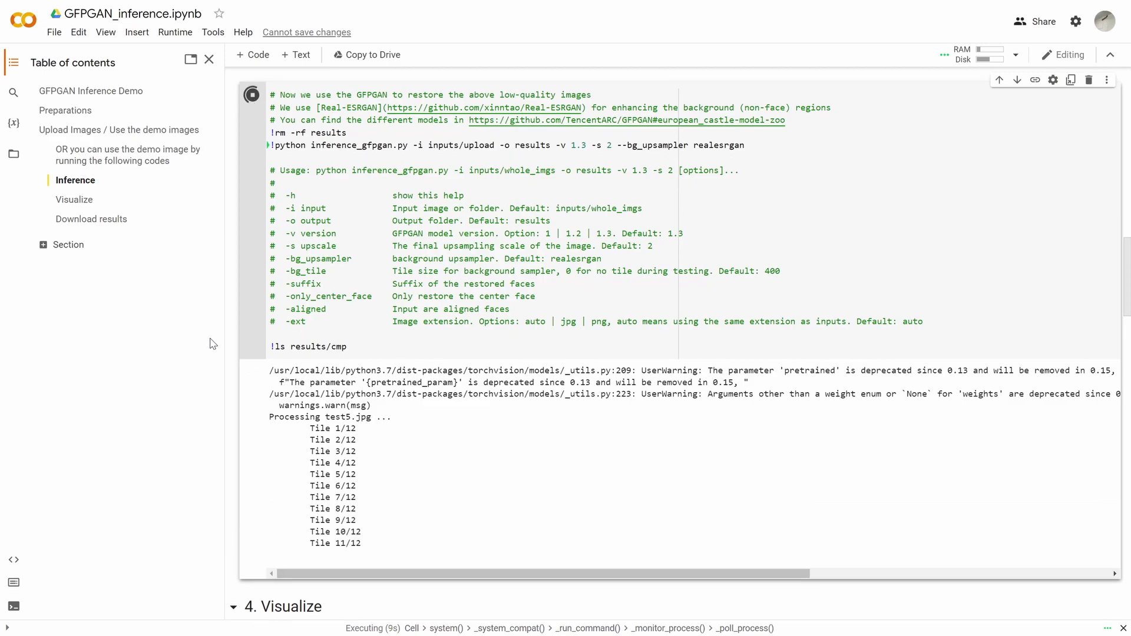
{"action": "scroll", "coordinate": [244, 377], "scroll_direction": "down", "scroll_amount": 2}
{"action": "scroll", "coordinate": [247, 353], "scroll_direction": "down", "scroll_amount": 4}
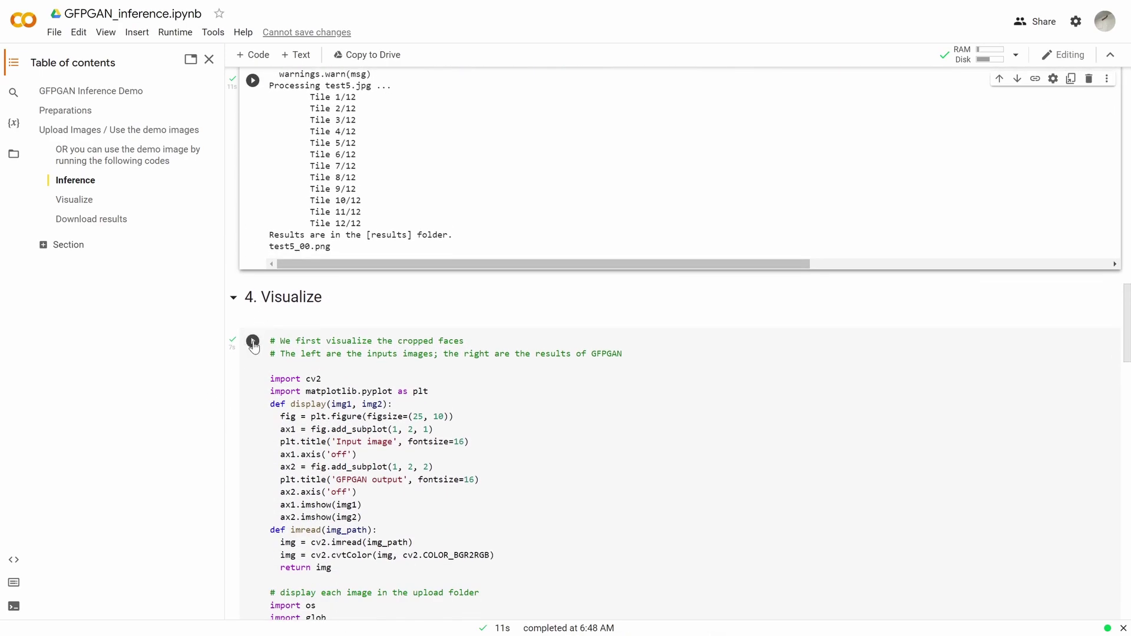
{"action": "left_click", "coordinate": [253, 341]}
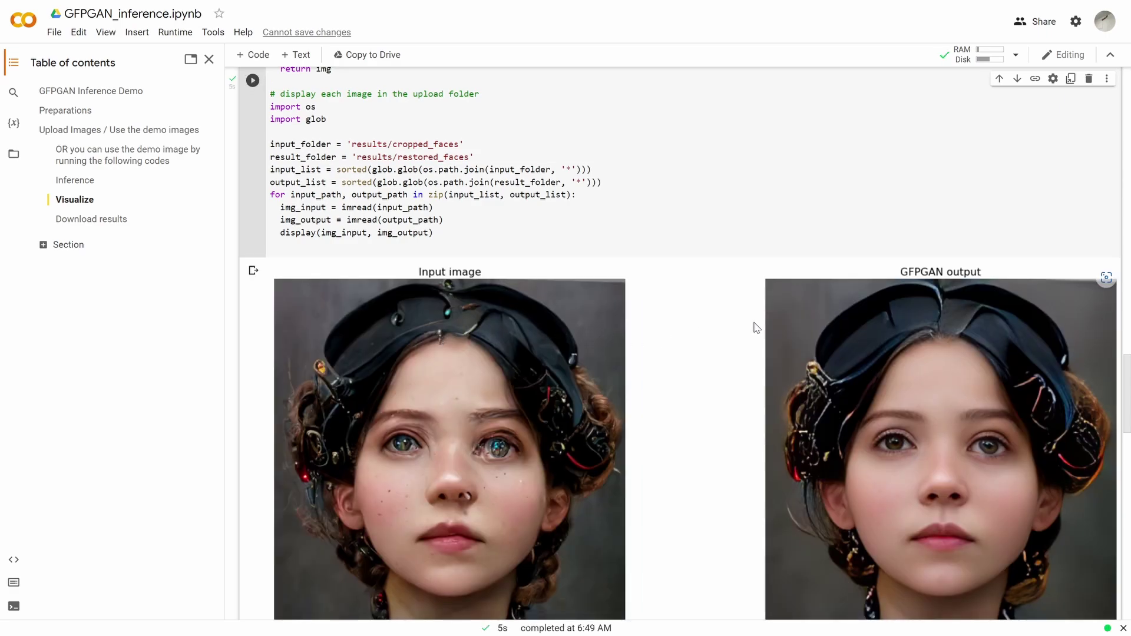
Step: Display the whole input image side by side with the GFPGAN output
{"action": "scroll", "coordinate": [753, 324], "scroll_direction": "down", "scroll_amount": 3}
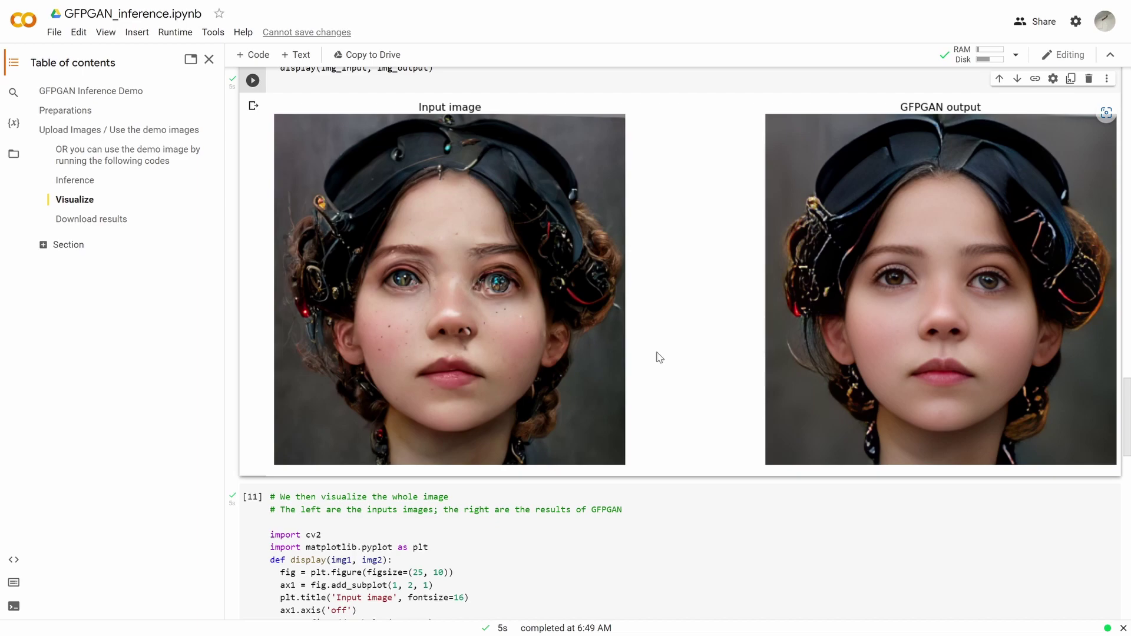
{"action": "scroll", "coordinate": [659, 357], "scroll_direction": "down", "scroll_amount": 8}
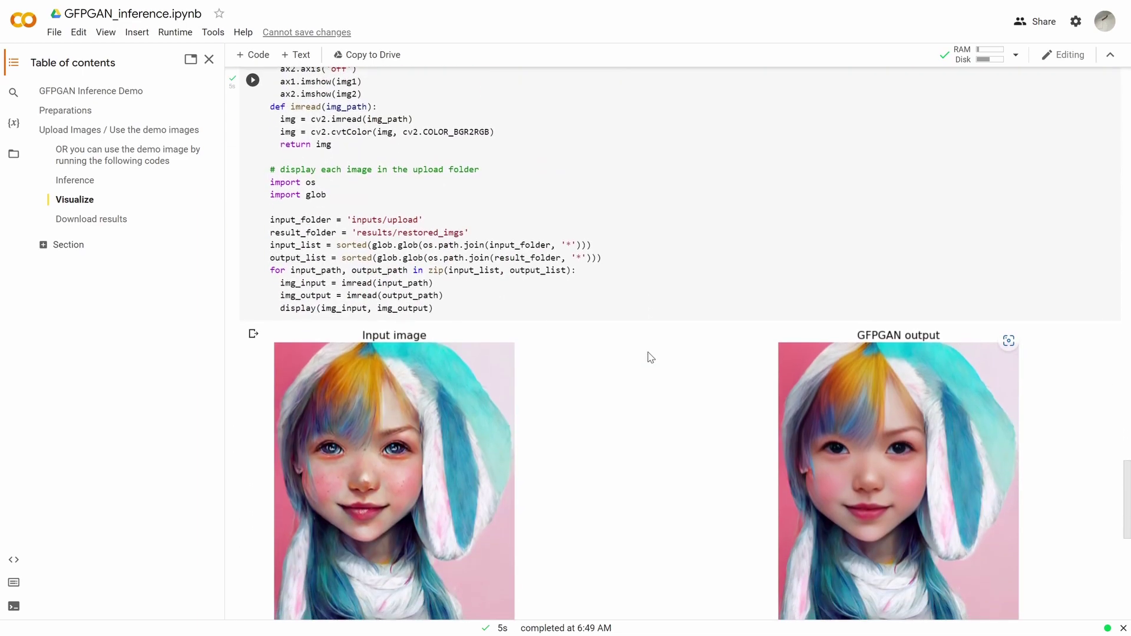
{"action": "scroll", "coordinate": [539, 305], "scroll_direction": "up", "scroll_amount": 4}
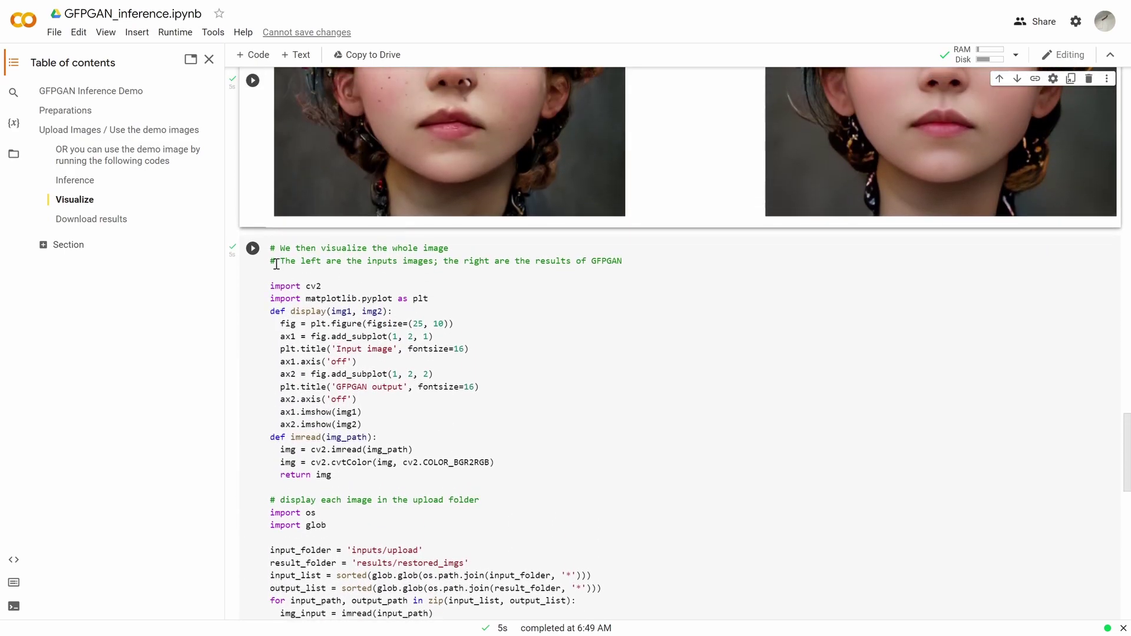
{"action": "left_click", "coordinate": [252, 248]}
Step: Download the GFPGAN results as a zip file
{"action": "scroll", "coordinate": [616, 359], "scroll_direction": "down", "scroll_amount": 7}
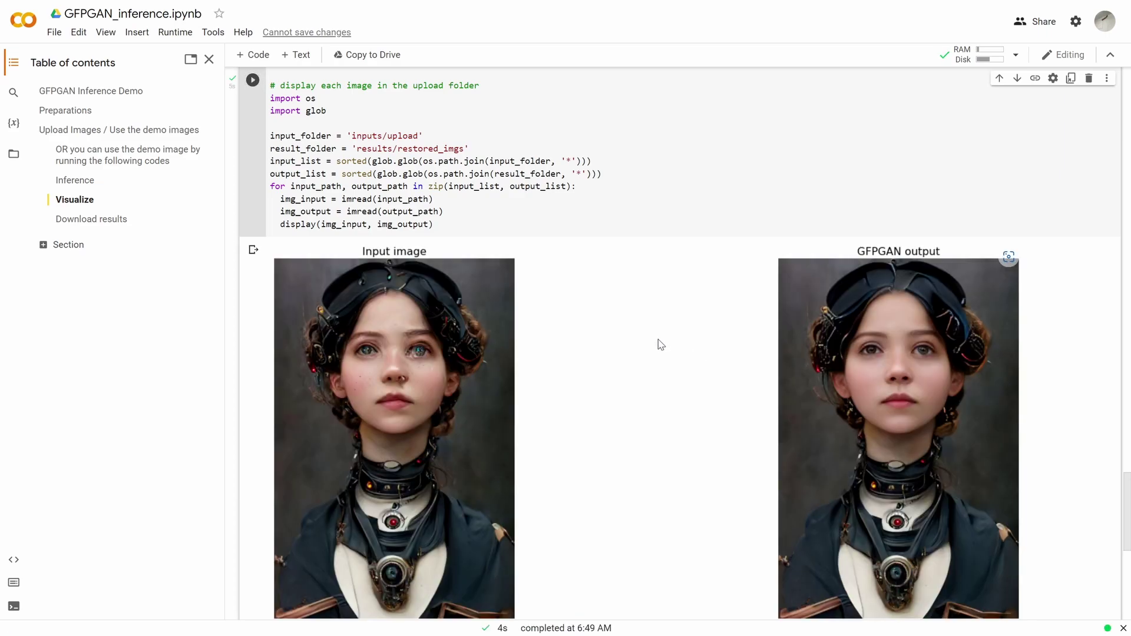
{"action": "scroll", "coordinate": [660, 345], "scroll_direction": "down", "scroll_amount": 2}
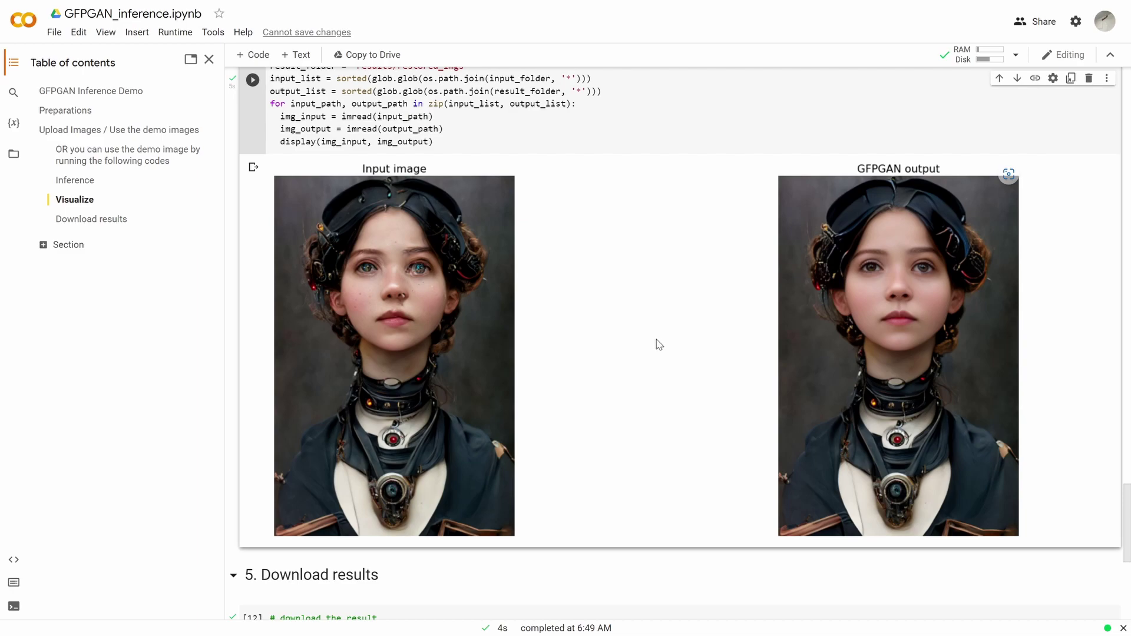
{"action": "scroll", "coordinate": [659, 344], "scroll_direction": "down", "scroll_amount": 3}
{"action": "scroll", "coordinate": [653, 345], "scroll_direction": "up", "scroll_amount": 1}
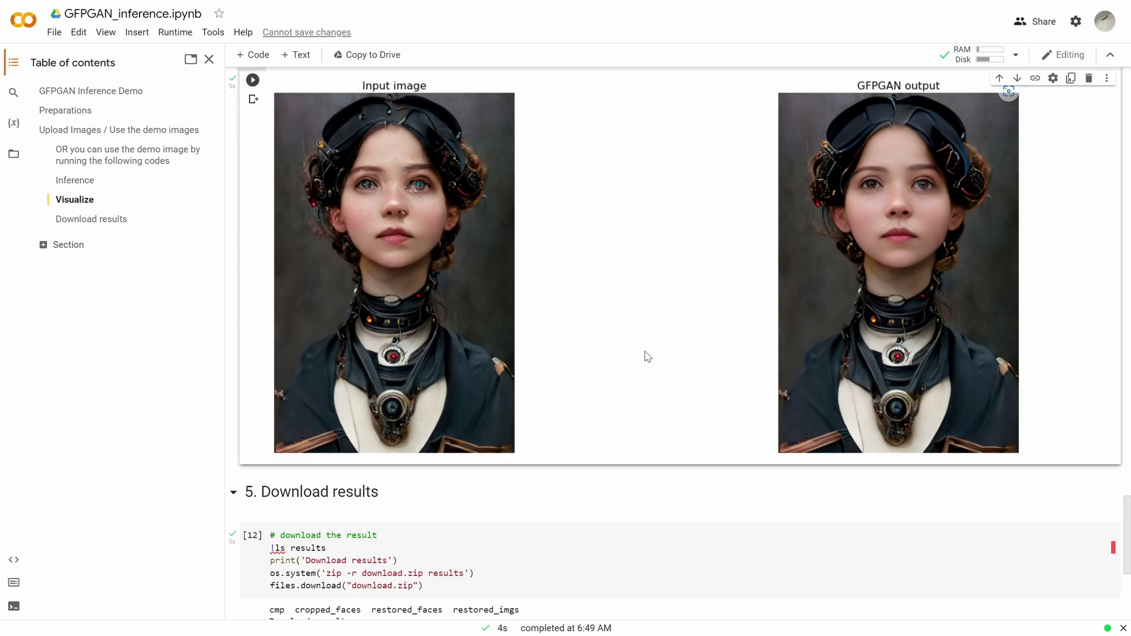
{"action": "scroll", "coordinate": [648, 357], "scroll_direction": "down", "scroll_amount": 3}
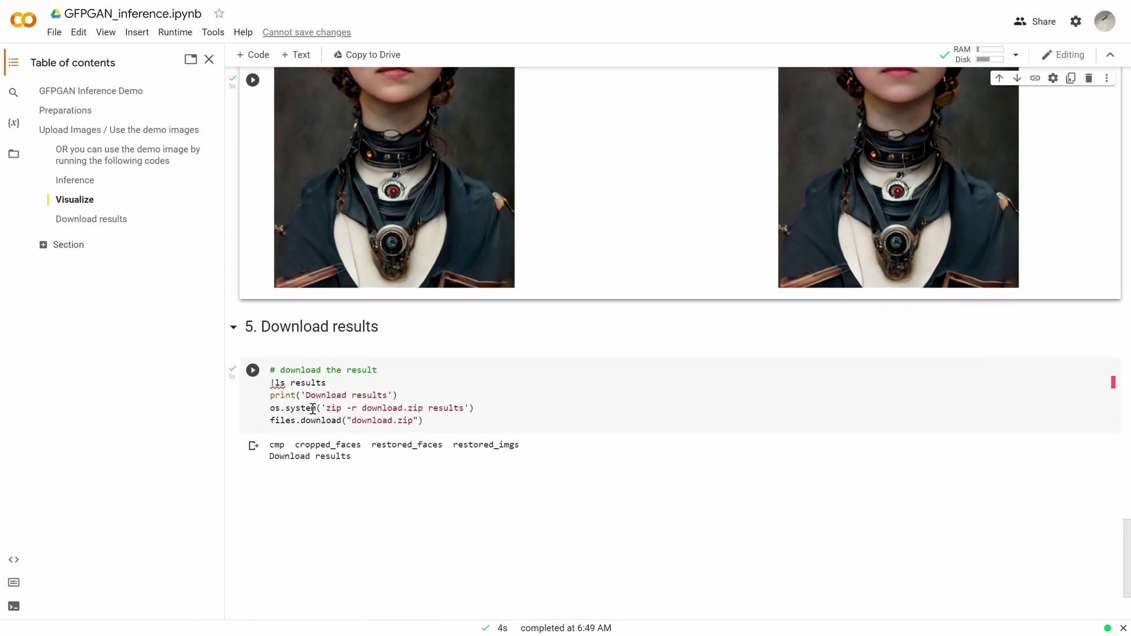
{"action": "left_click", "coordinate": [253, 370]}
{"action": "scroll", "coordinate": [589, 321], "scroll_direction": "up", "scroll_amount": 5}
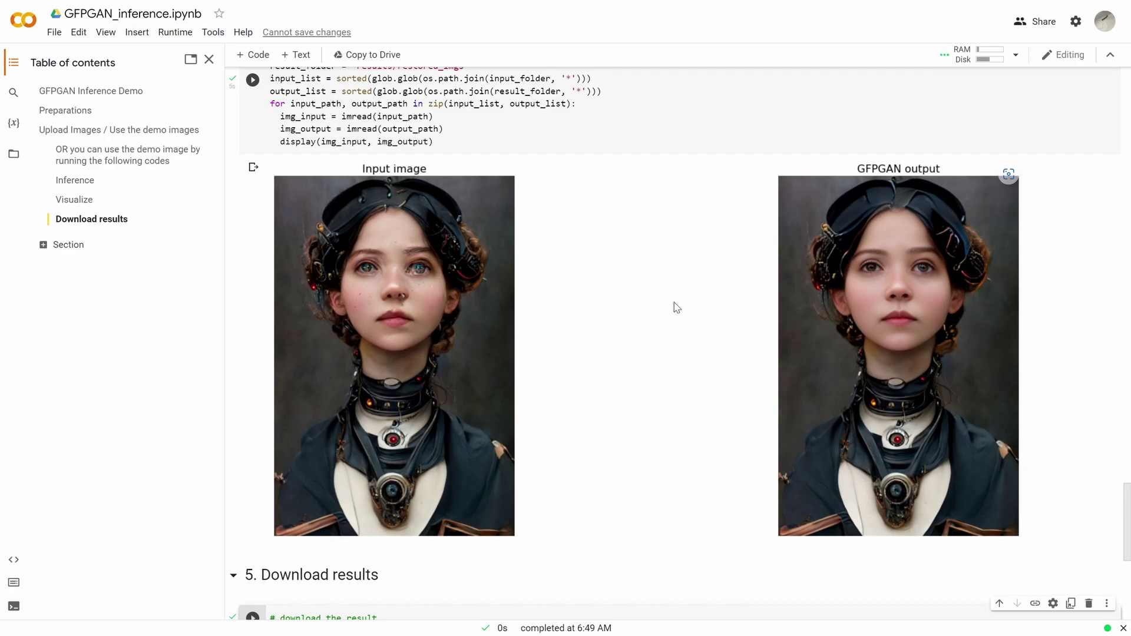
{"action": "scroll", "coordinate": [648, 321], "scroll_direction": "down", "scroll_amount": 2}
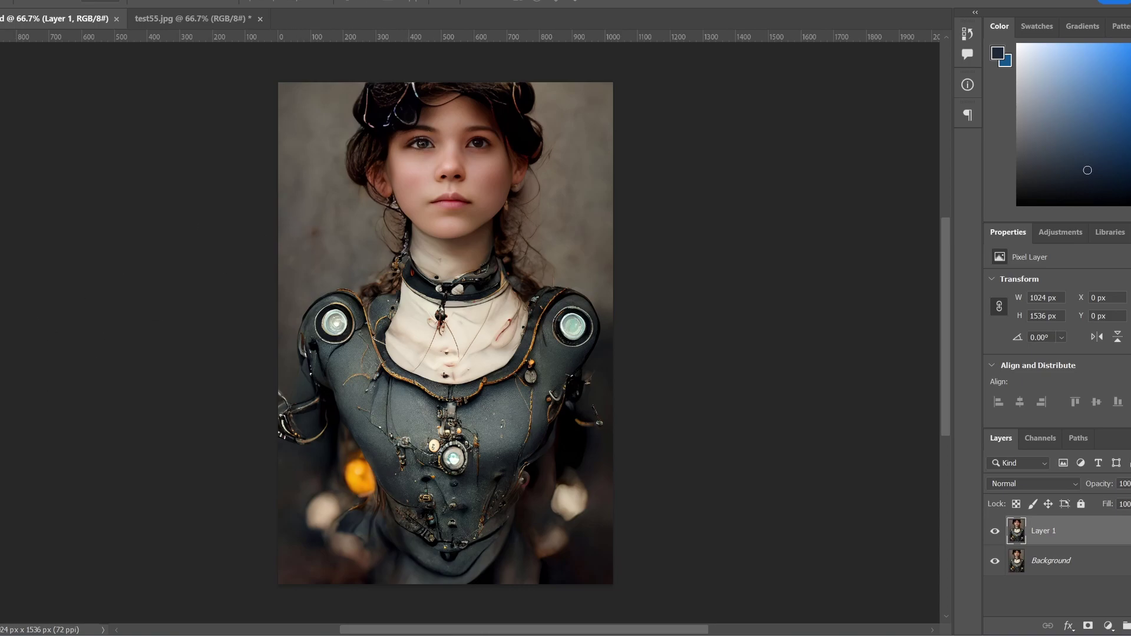
Step: Zoom to 100% on the face, float the Layers panel, and rename the layers 'restored' and 'original'
{"action": "key", "text": "z"}
{"action": "left_click", "coordinate": [449, 150]}
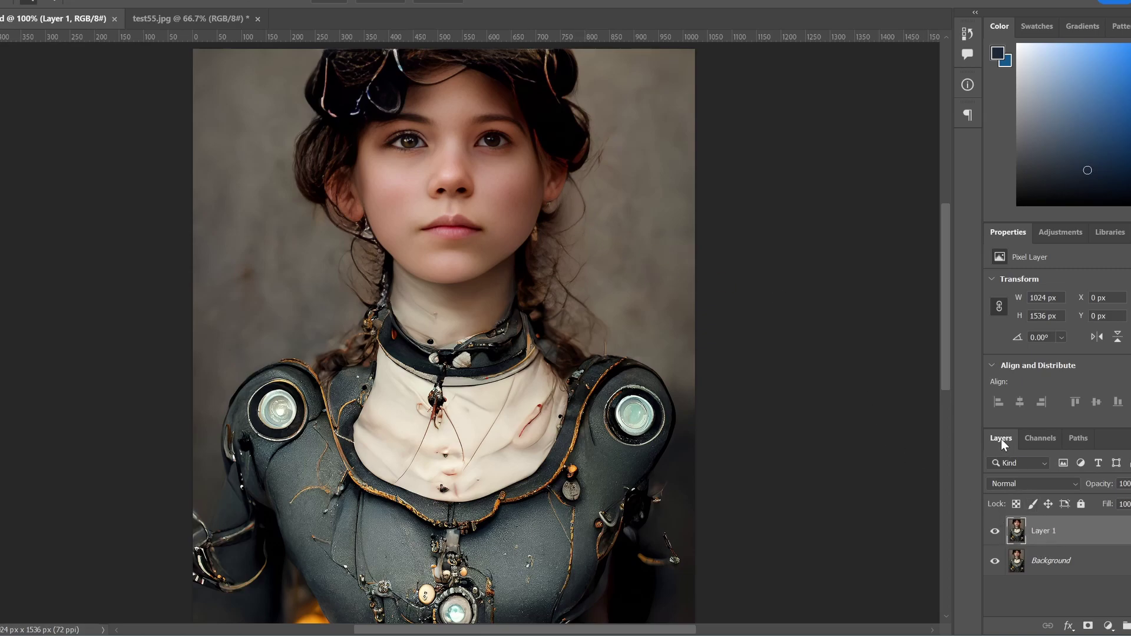
{"action": "left_click_drag", "start_coordinate": [1001, 438], "coordinate": [733, 215]}
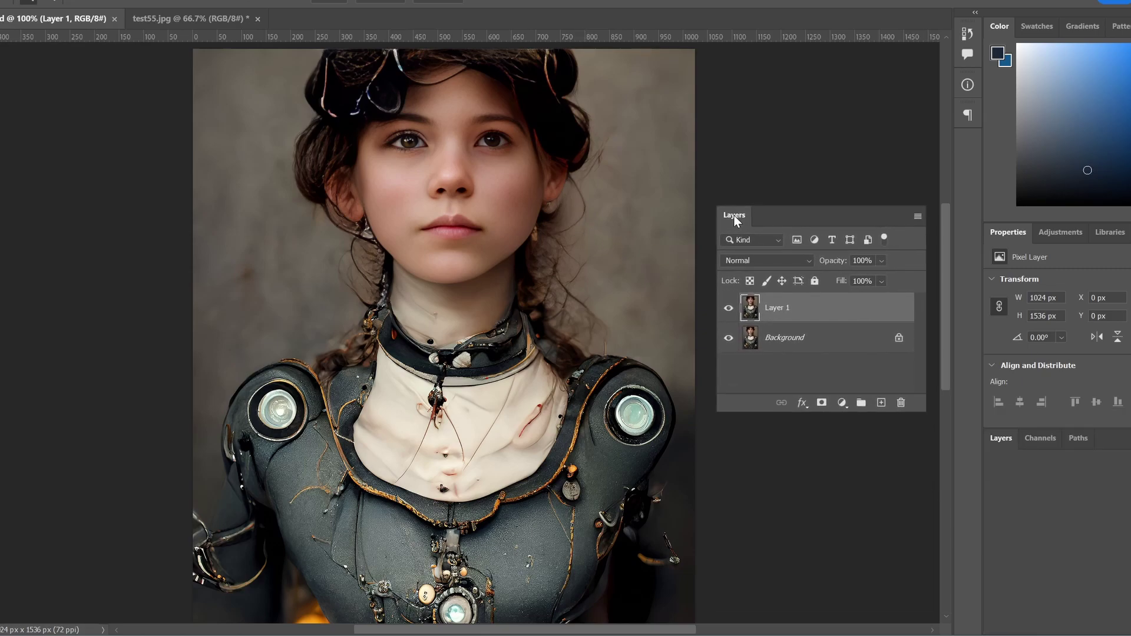
{"action": "double_click", "coordinate": [779, 305]}
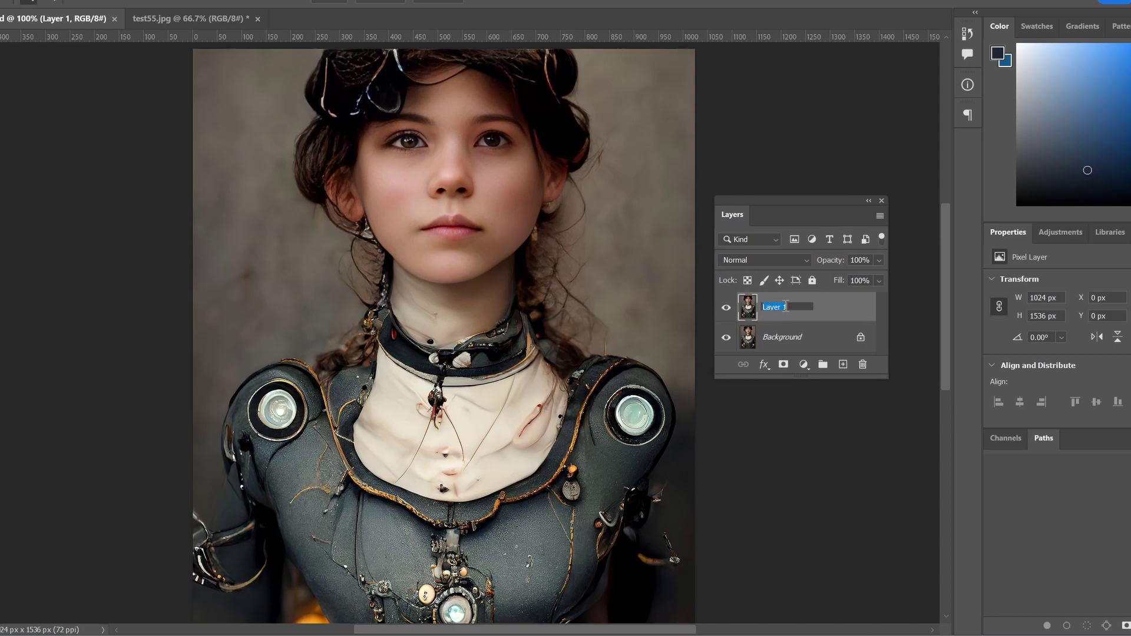
{"action": "type", "text": "restored"}
{"action": "key", "text": "Return"}
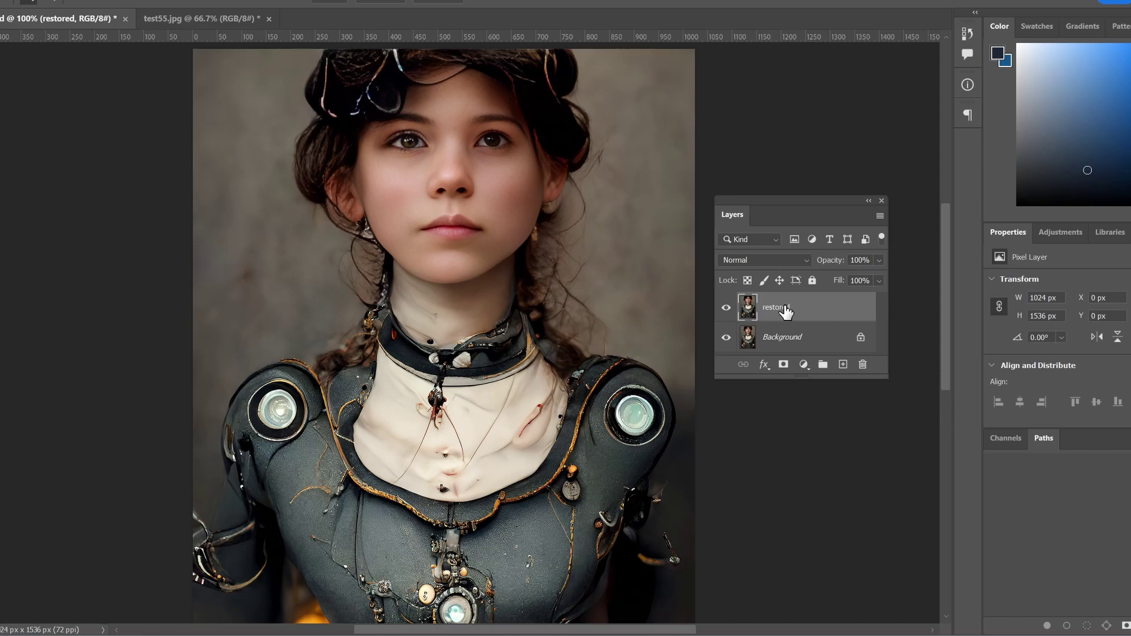
{"action": "double_click", "coordinate": [794, 335]}
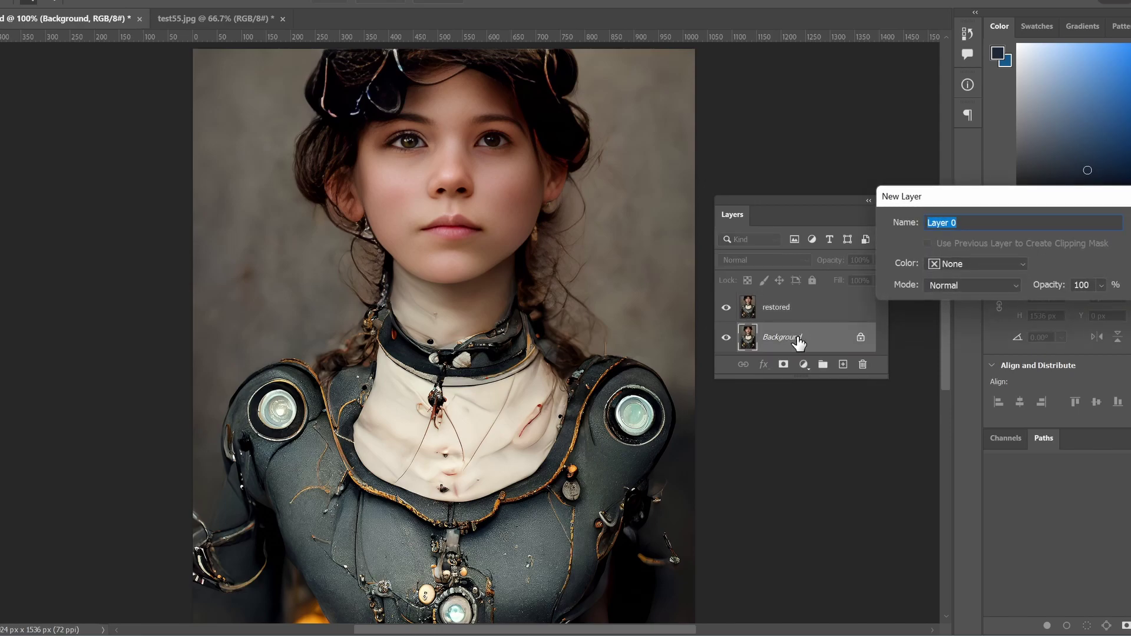
{"action": "type", "text": "original"}
{"action": "key", "text": "Return"}
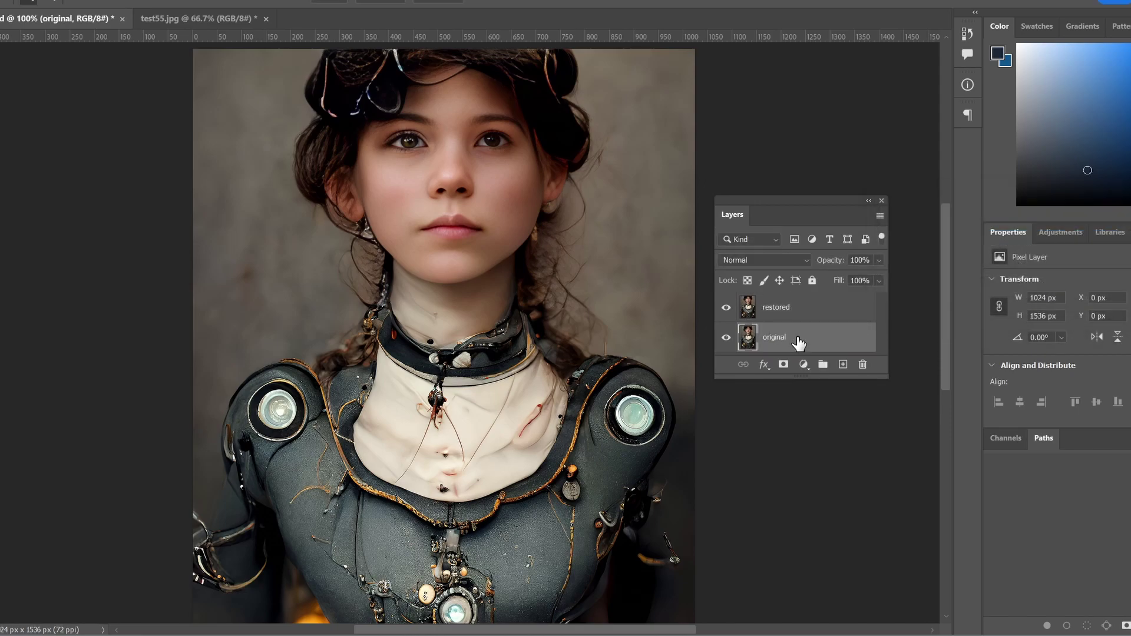
Step: Toggle the restored layer's visibility at 200% zoom to compare the restored and original faces
{"action": "left_click", "coordinate": [725, 307]}
{"action": "left_click", "coordinate": [726, 308]}
{"action": "left_click", "coordinate": [804, 310]}
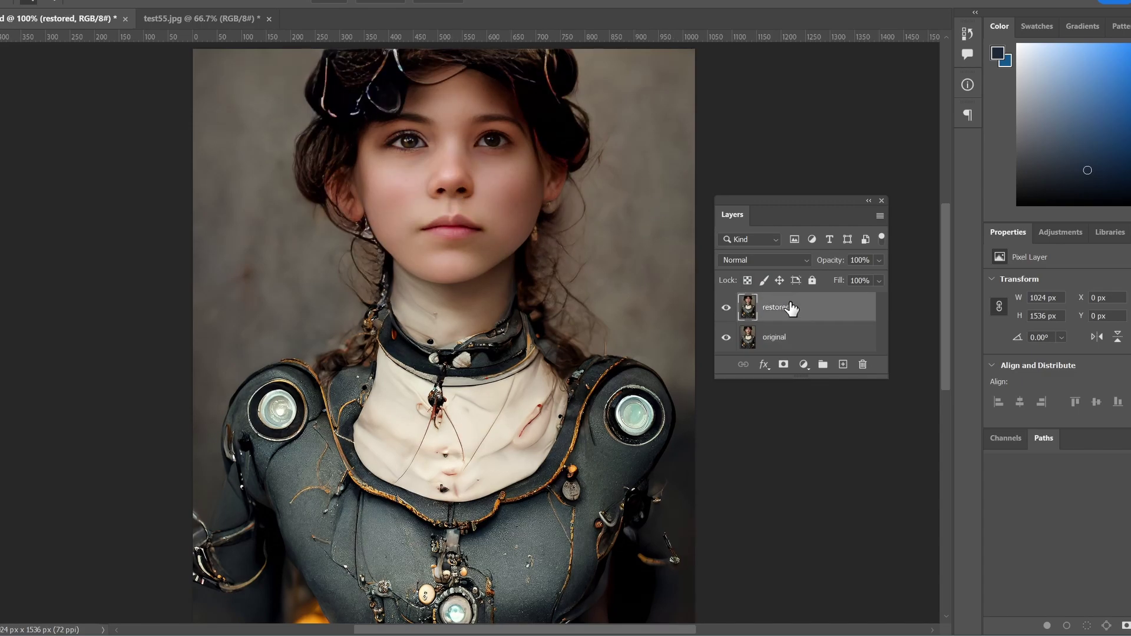
{"action": "left_click", "coordinate": [726, 308]}
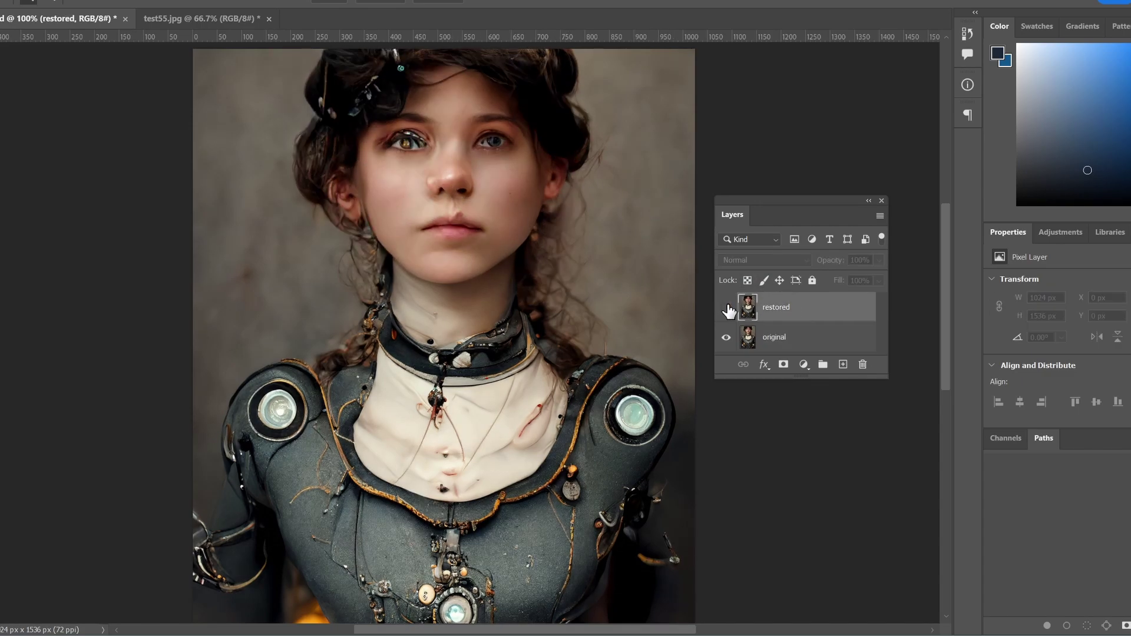
{"action": "left_click", "coordinate": [725, 308]}
{"action": "left_click", "coordinate": [334, 151]}
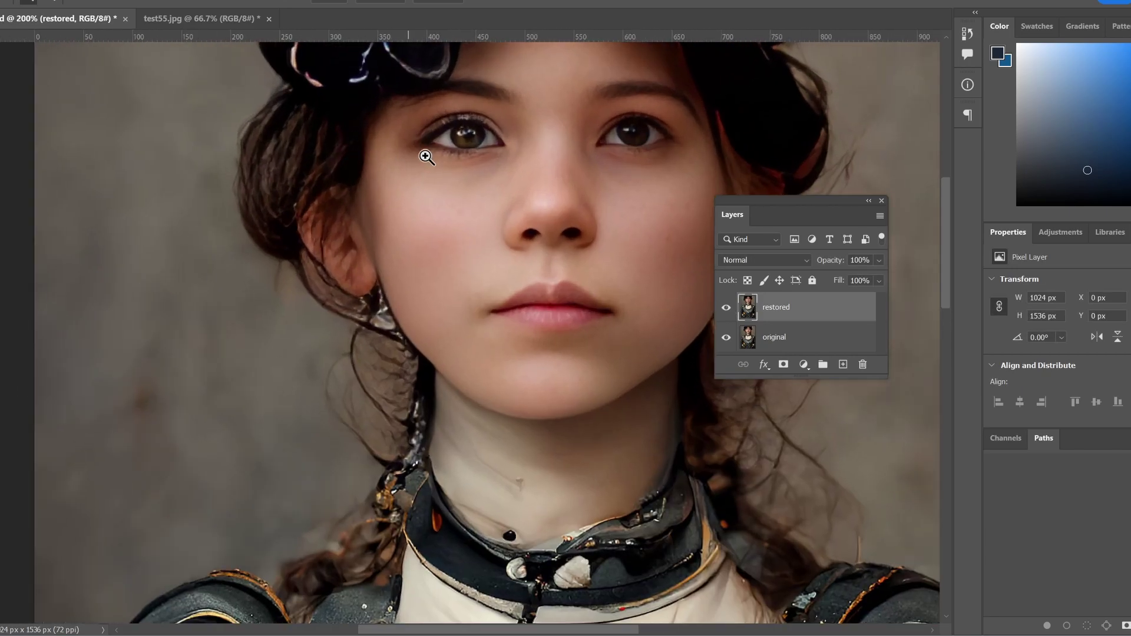
{"action": "left_click", "coordinate": [726, 309]}
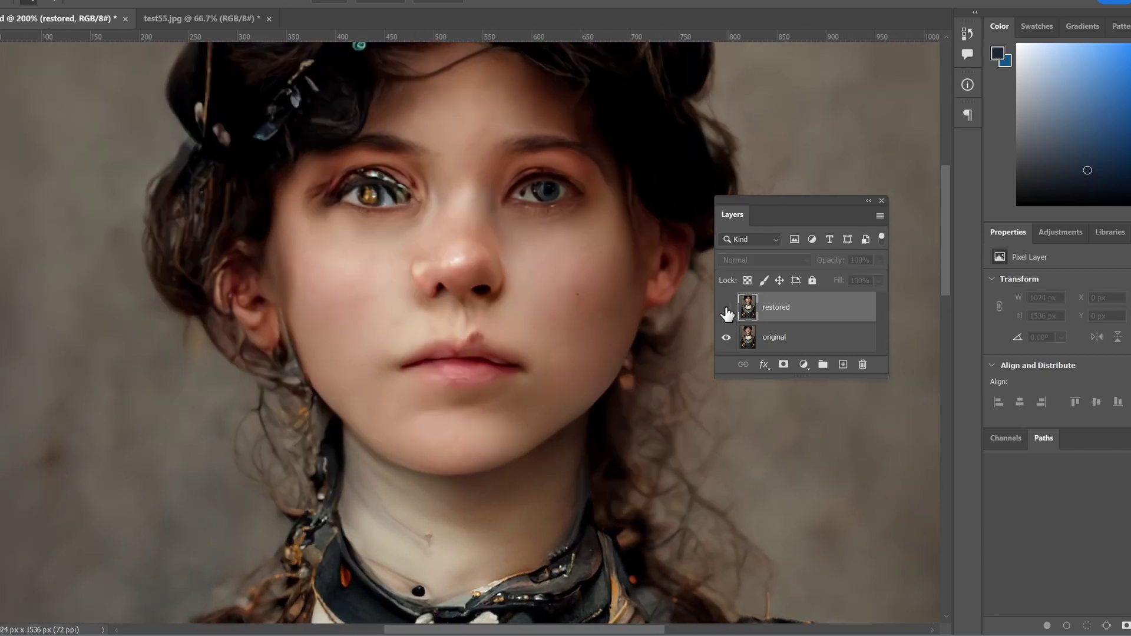
{"action": "left_click", "coordinate": [726, 307]}
{"action": "left_click", "coordinate": [725, 307]}
{"action": "left_click", "coordinate": [726, 308]}
{"action": "left_click", "coordinate": [726, 307]}
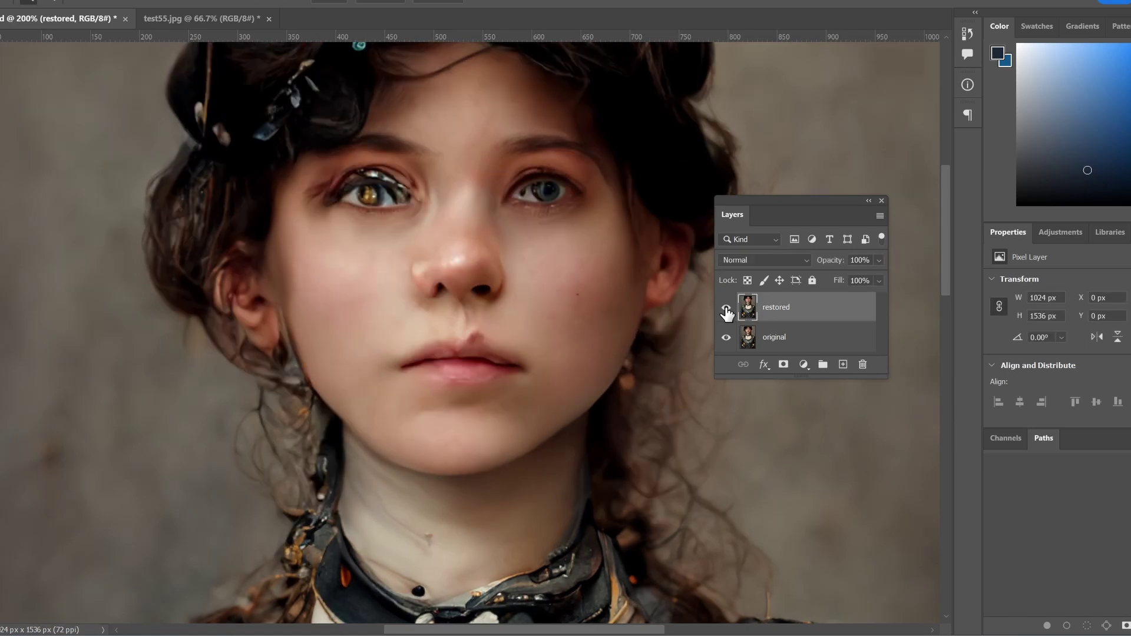
{"action": "left_click", "coordinate": [726, 309]}
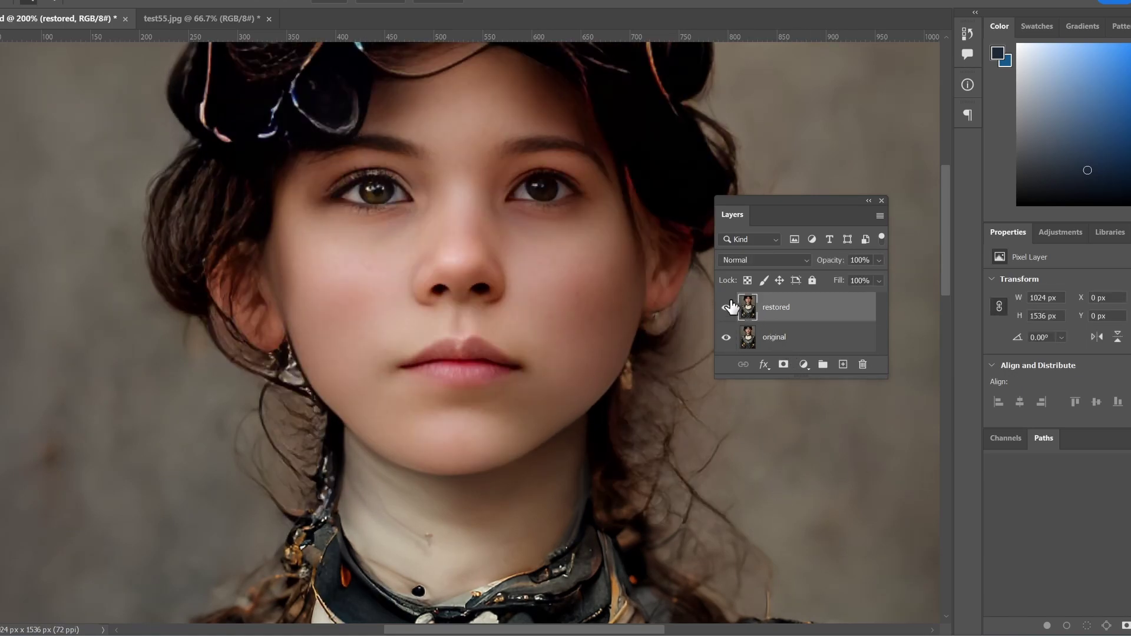
{"action": "left_click", "coordinate": [727, 307]}
{"action": "left_click", "coordinate": [726, 308]}
Step: Compare the neck and chest, then the face and eyes, by toggling the restored layer
{"action": "left_click_drag", "start_coordinate": [642, 470], "coordinate": [639, 235]}
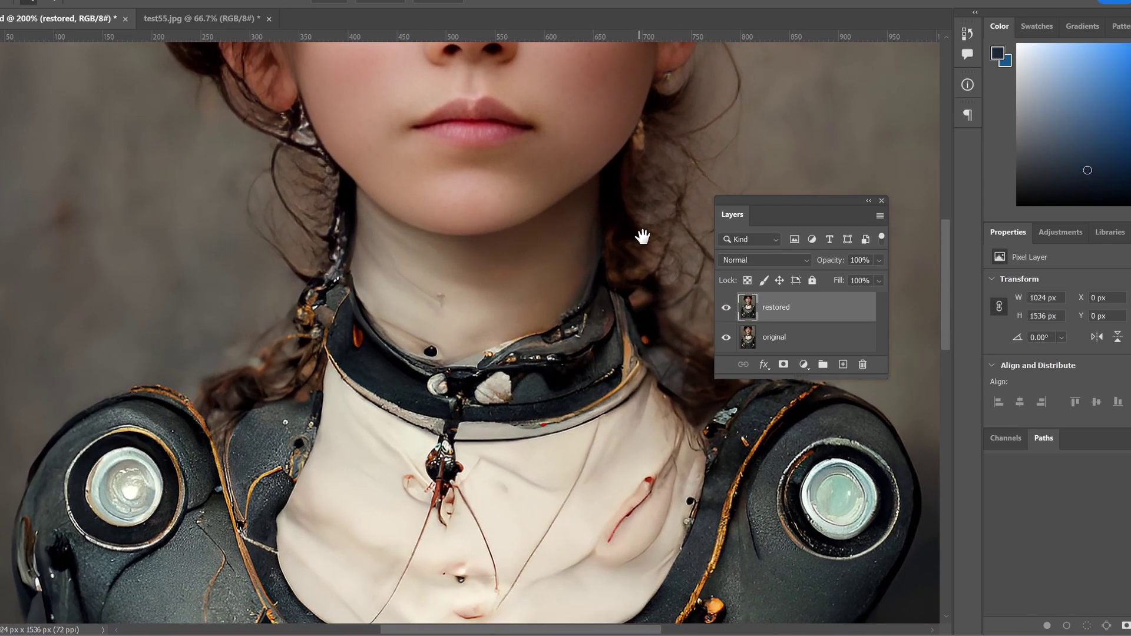
{"action": "left_click", "coordinate": [726, 308]}
{"action": "left_click", "coordinate": [725, 309]}
{"action": "left_click", "coordinate": [727, 313]}
{"action": "left_click", "coordinate": [725, 310]}
{"action": "left_click", "coordinate": [726, 309]}
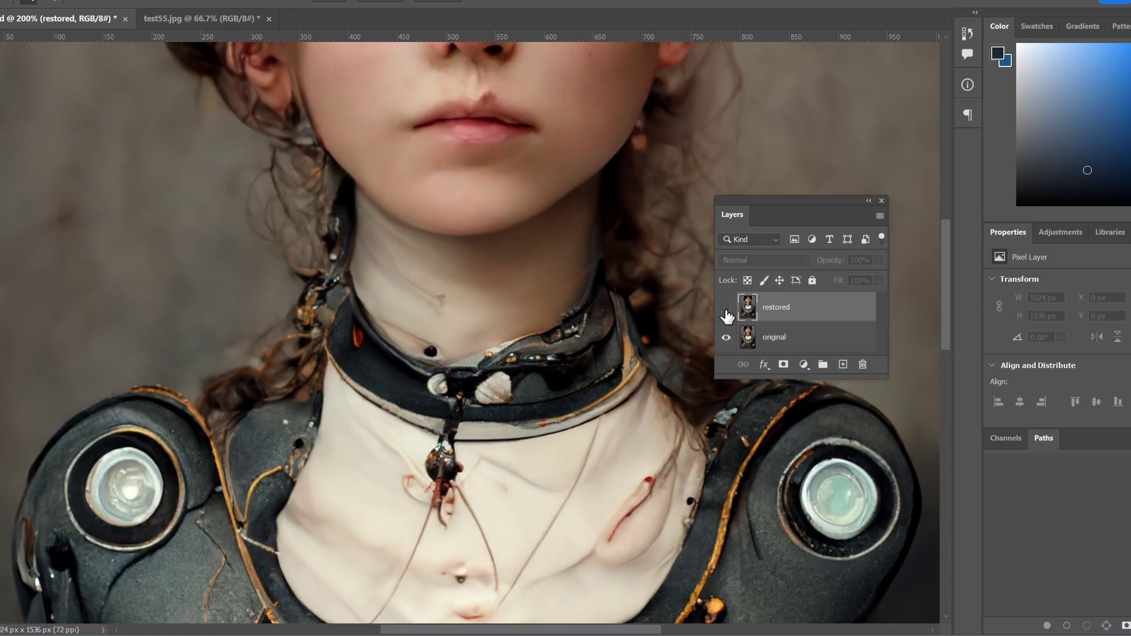
{"action": "left_click_drag", "start_coordinate": [551, 292], "coordinate": [511, 548]}
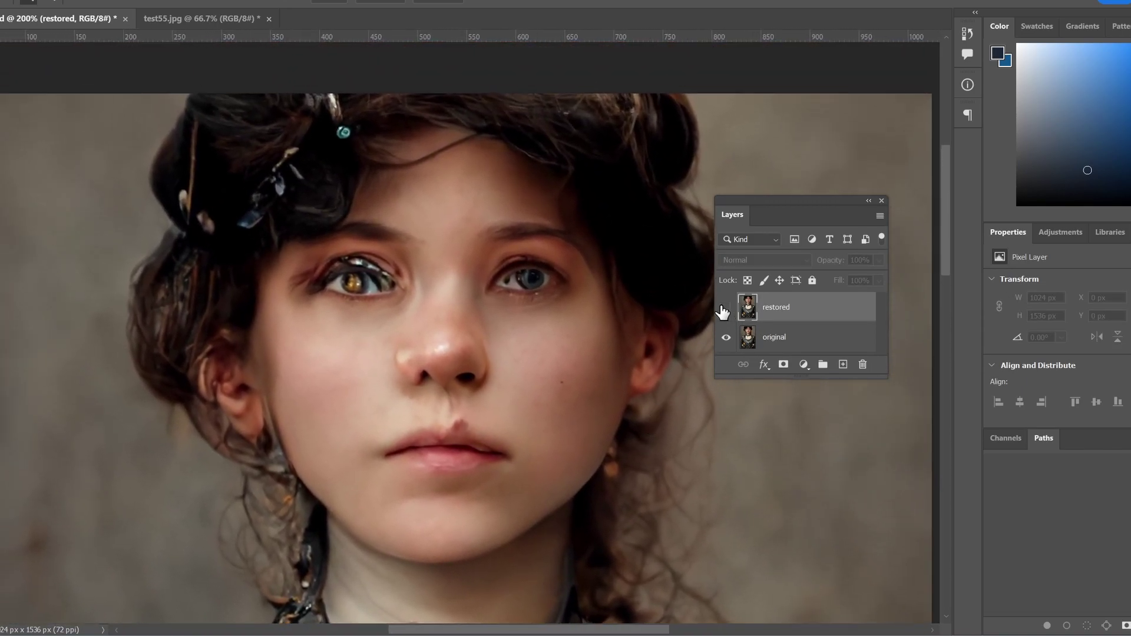
{"action": "left_click", "coordinate": [726, 307]}
{"action": "left_click", "coordinate": [725, 308]}
{"action": "left_click", "coordinate": [720, 303]}
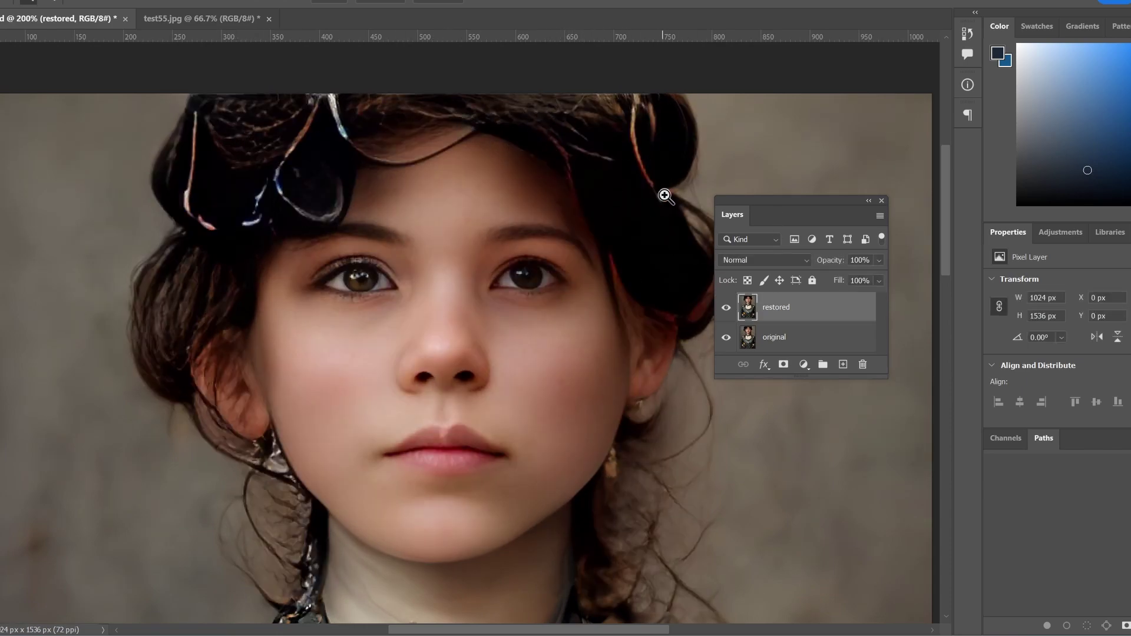
{"action": "left_click", "coordinate": [726, 307]}
{"action": "left_click", "coordinate": [727, 307]}
{"action": "left_click", "coordinate": [727, 307]}
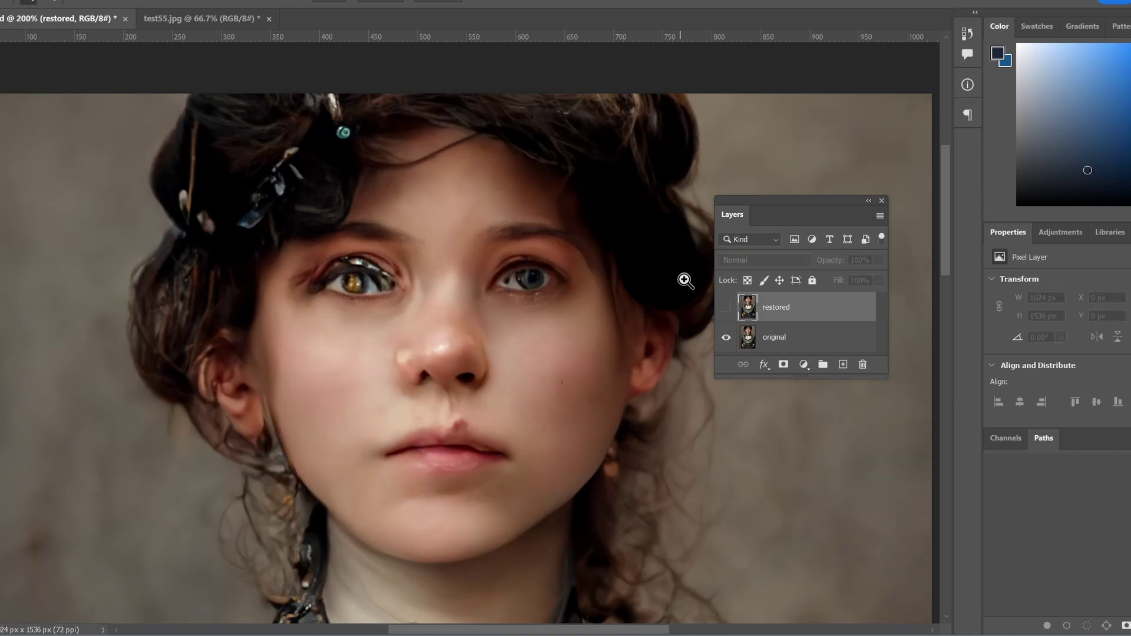
{"action": "left_click", "coordinate": [726, 307]}
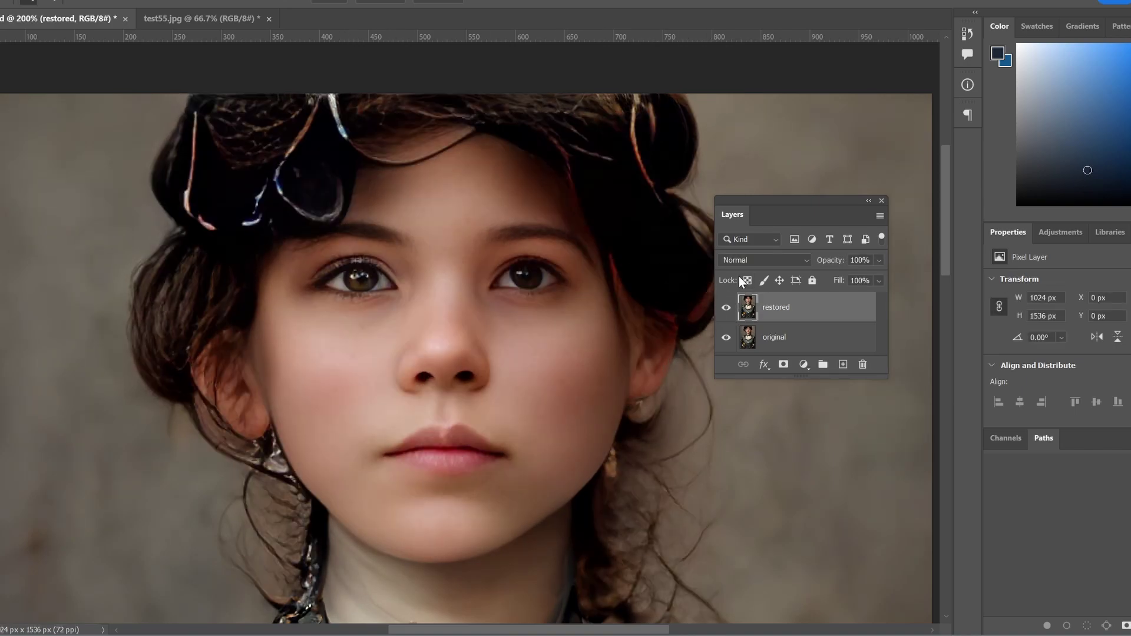
{"action": "scroll", "coordinate": [369, 294], "scroll_direction": "down", "scroll_amount": 5}
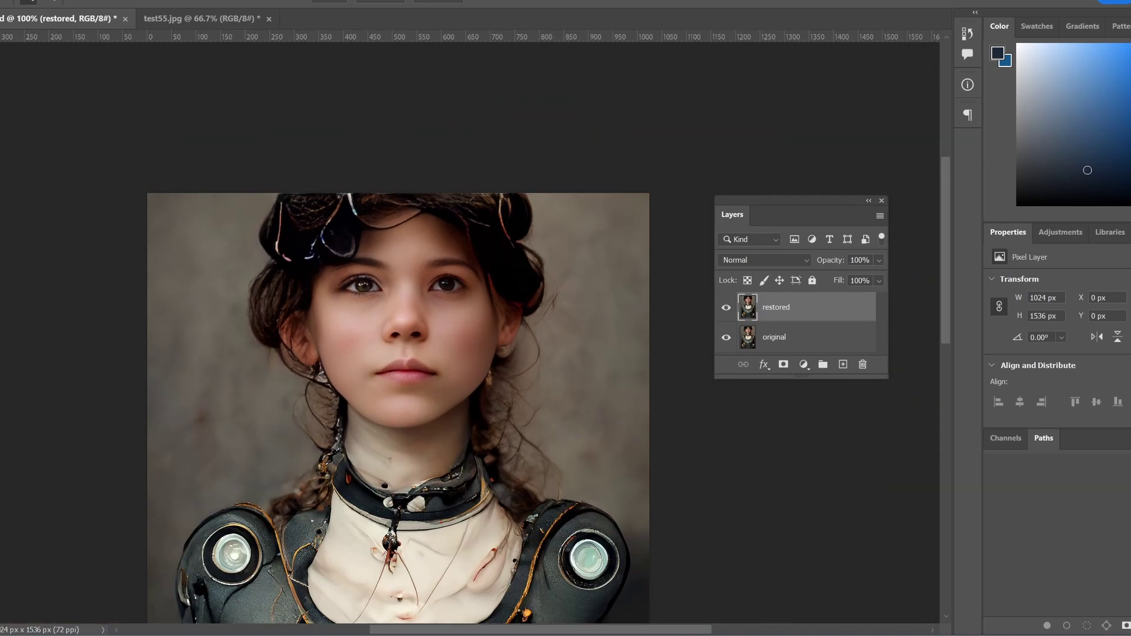
Step: Draw an elliptical marquee selection over the girl's face
{"action": "right_click", "coordinate": [1, 59]}
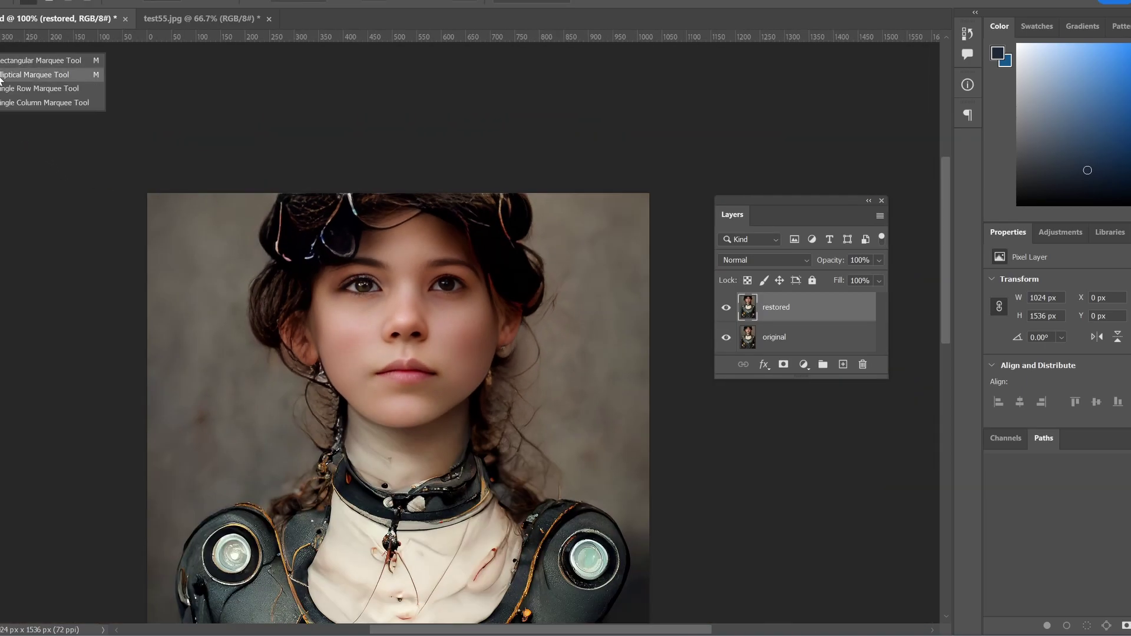
{"action": "left_click", "coordinate": [48, 77]}
{"action": "left_click_drag", "start_coordinate": [66, 179], "coordinate": [110, 178]}
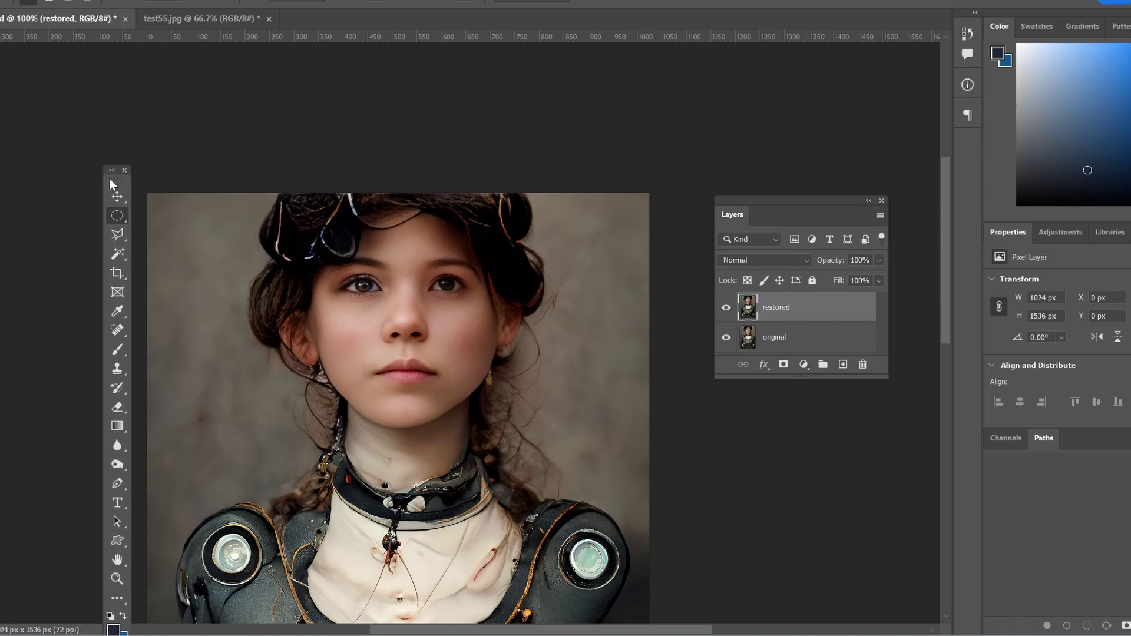
{"action": "right_click", "coordinate": [121, 218]}
{"action": "left_click", "coordinate": [132, 220]}
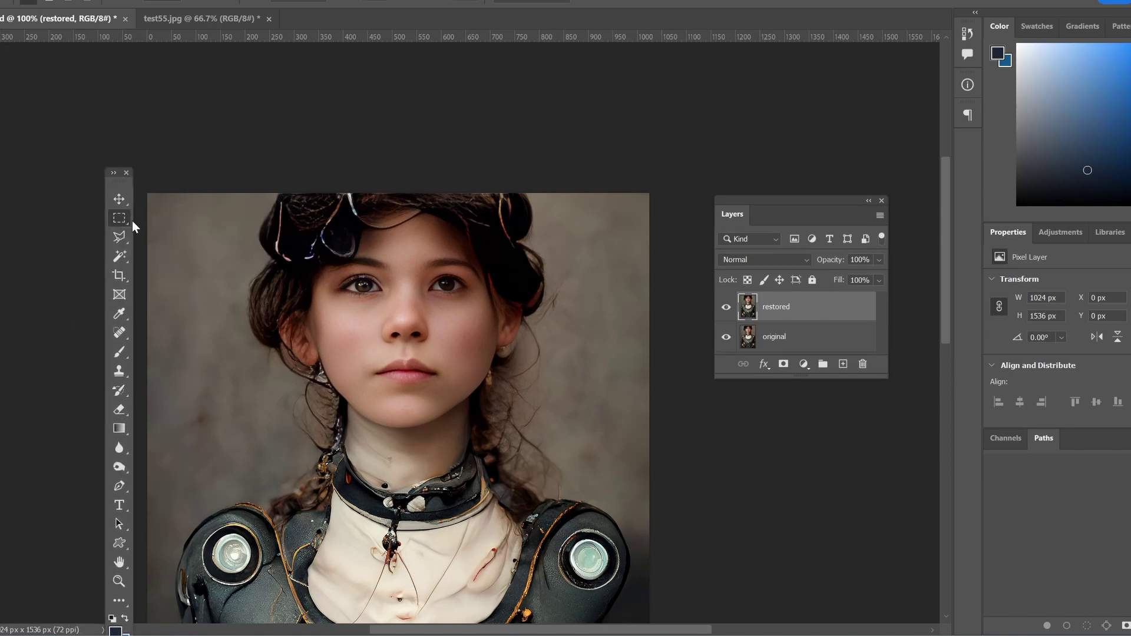
{"action": "right_click", "coordinate": [121, 221]}
{"action": "left_click", "coordinate": [198, 231]}
{"action": "left_click_drag", "start_coordinate": [328, 220], "coordinate": [492, 437]}
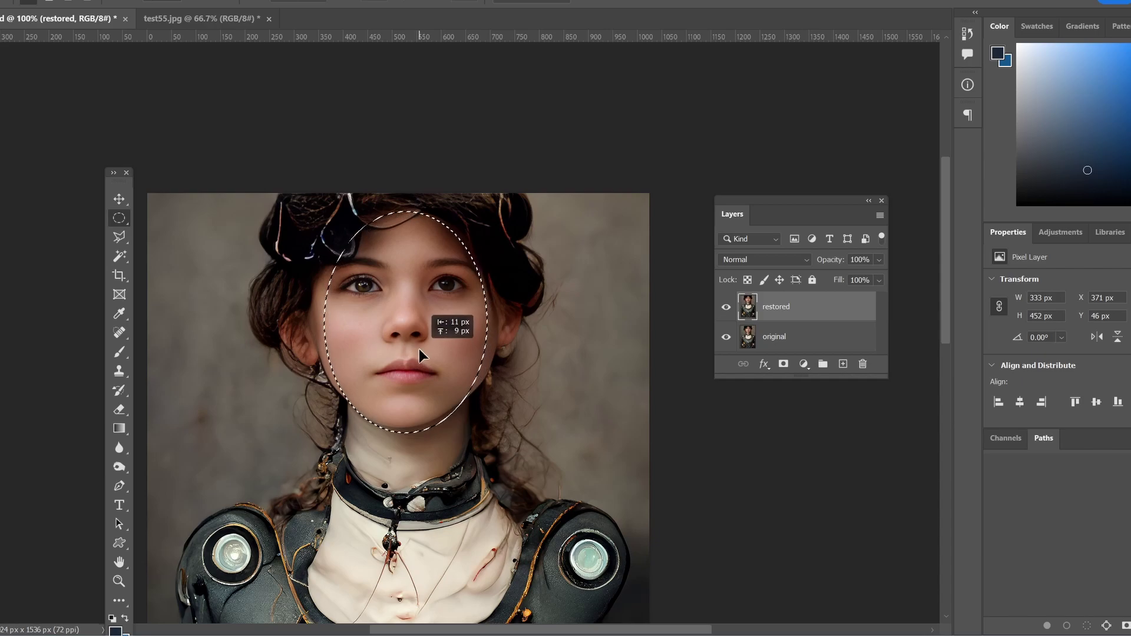
{"action": "left_click_drag", "start_coordinate": [447, 323], "coordinate": [434, 317]}
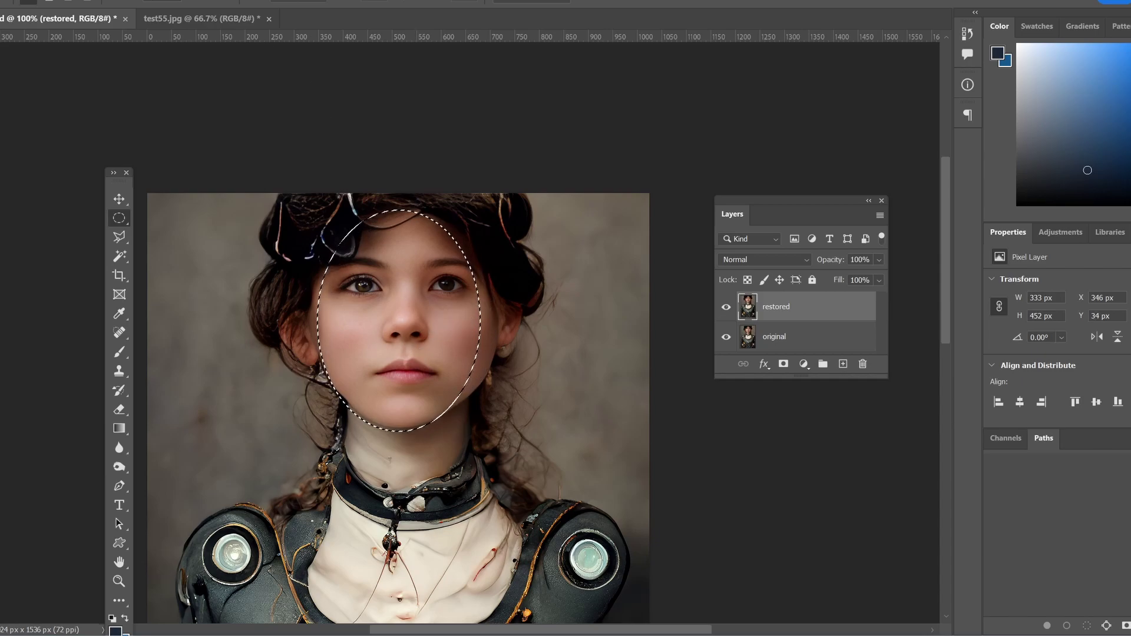
Step: Transform the oval selection to fit the face, stretching its top up to the hairline
{"action": "left_click", "coordinate": [109, 0]}
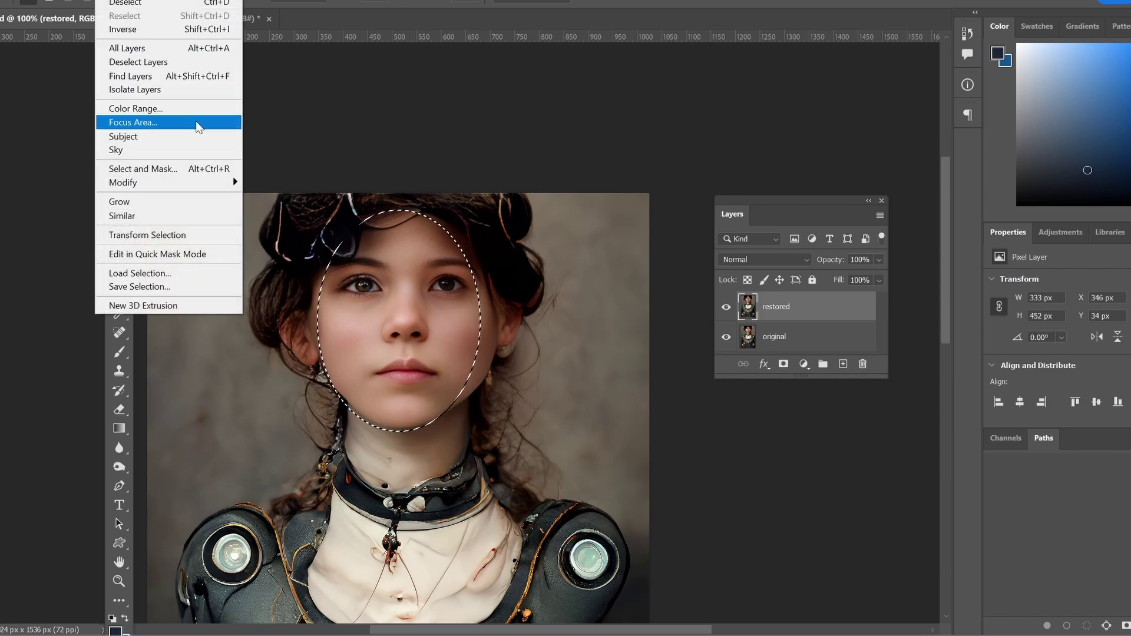
{"action": "left_click", "coordinate": [178, 236]}
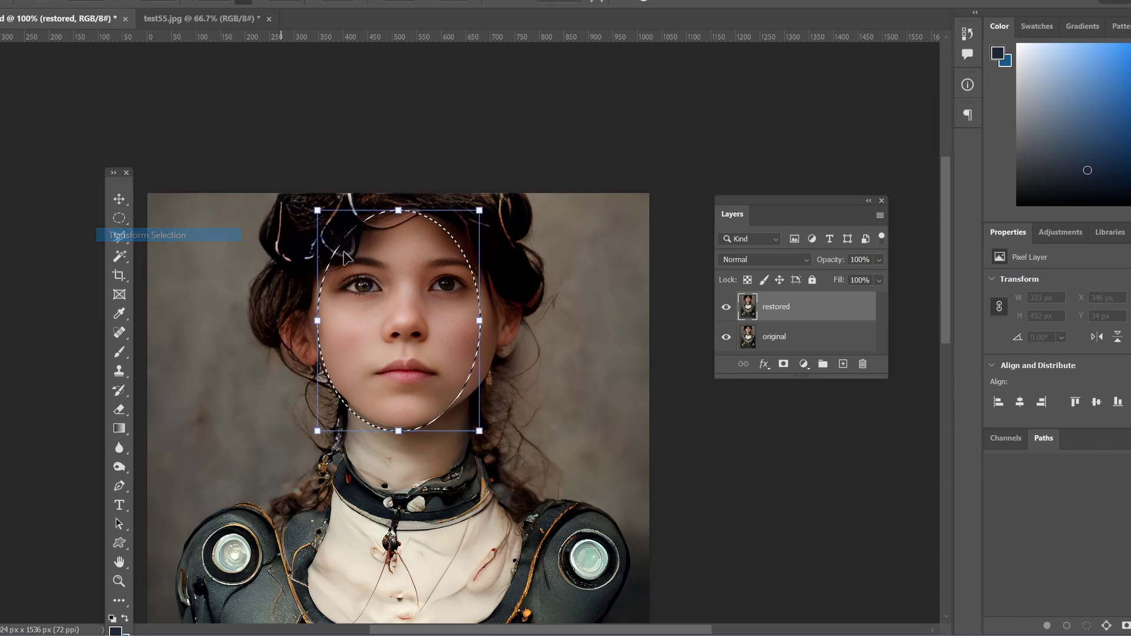
{"action": "left_click_drag", "start_coordinate": [482, 322], "coordinate": [497, 322]}
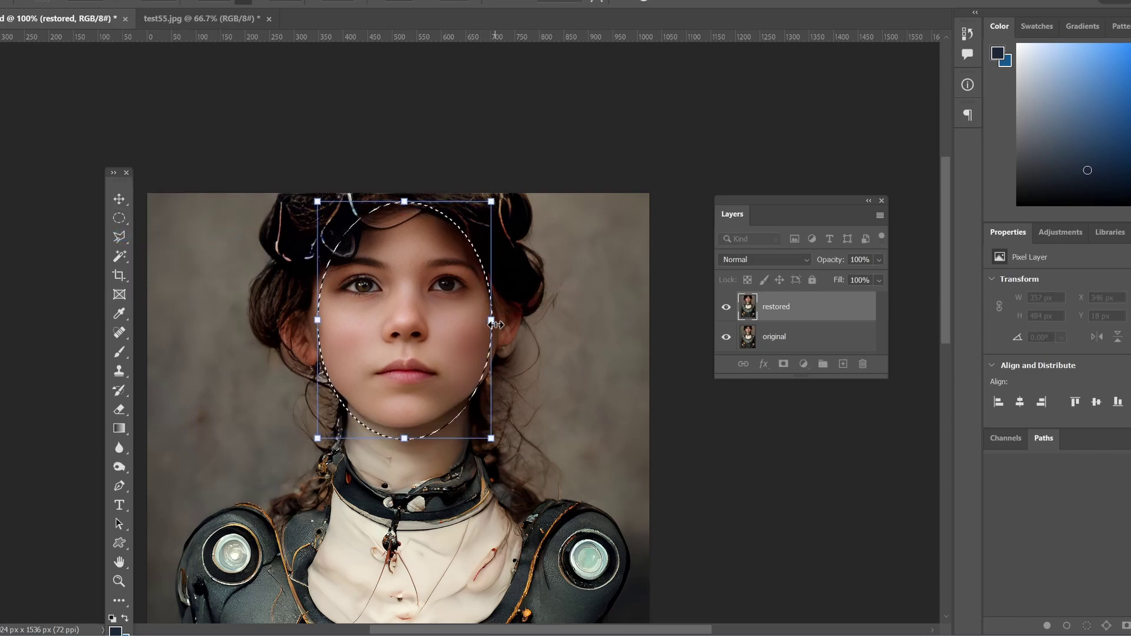
{"action": "left_click_drag", "start_coordinate": [402, 204], "coordinate": [405, 200]}
{"action": "mouse_move", "coordinate": [405, 215]}
{"action": "left_mouse_down"}
{"action": "mouse_move", "coordinate": [407, 192]}
{"action": "mouse_move", "coordinate": [409, 234]}
{"action": "left_mouse_up"}
{"action": "left_click_drag", "start_coordinate": [319, 335], "coordinate": [312, 334]}
{"action": "left_click_drag", "start_coordinate": [494, 337], "coordinate": [495, 331]}
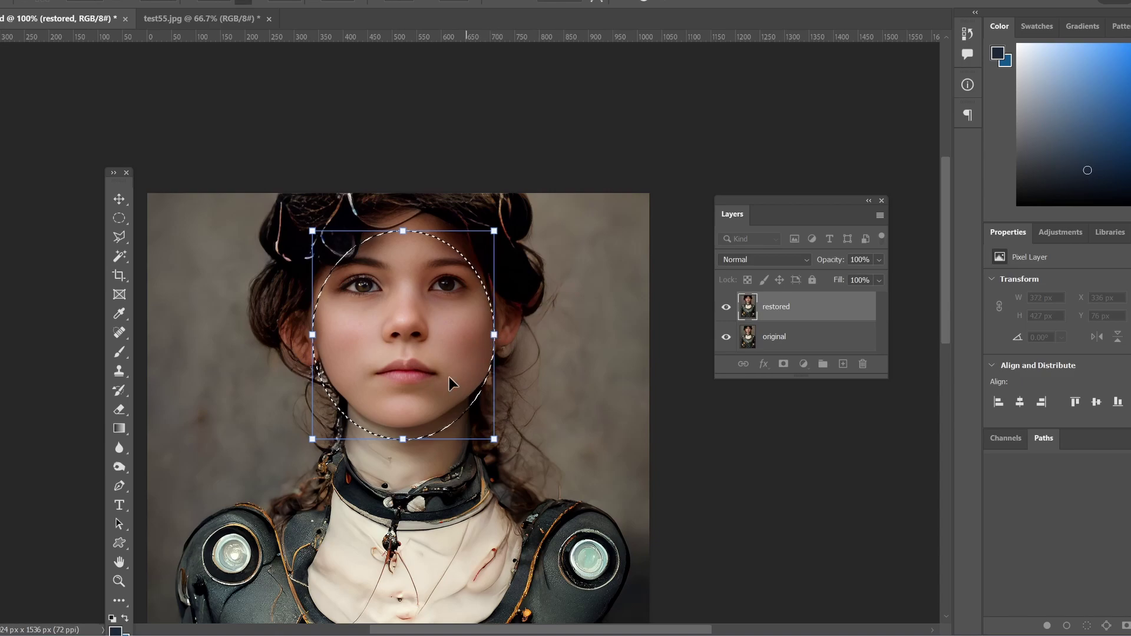
{"action": "left_click_drag", "start_coordinate": [403, 439], "coordinate": [405, 433]}
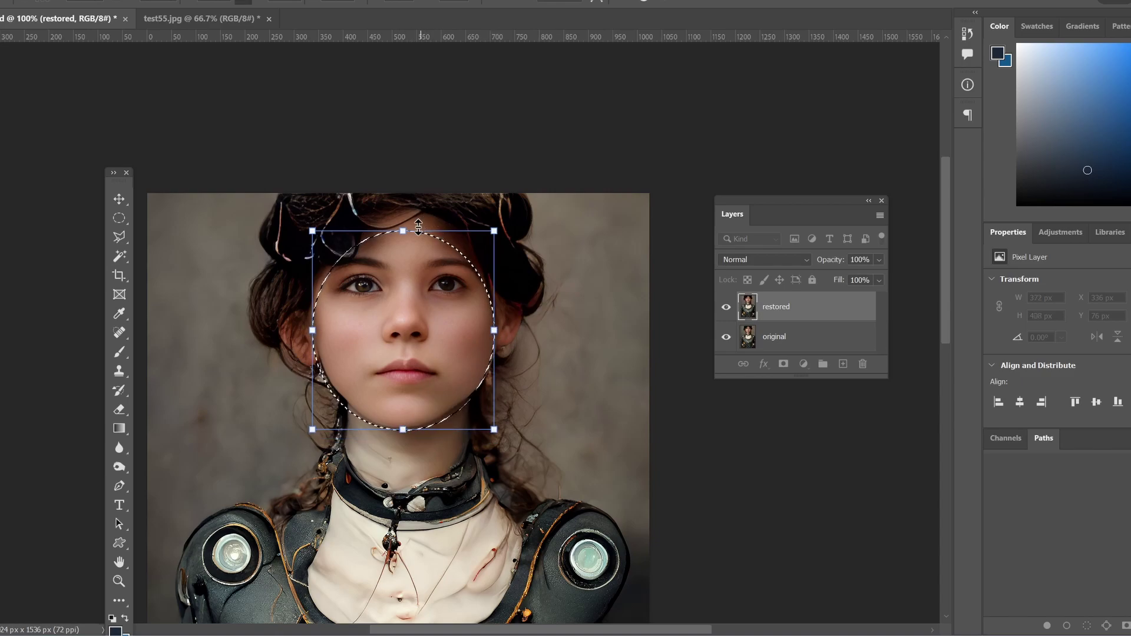
{"action": "left_click_drag", "start_coordinate": [403, 231], "coordinate": [403, 211]}
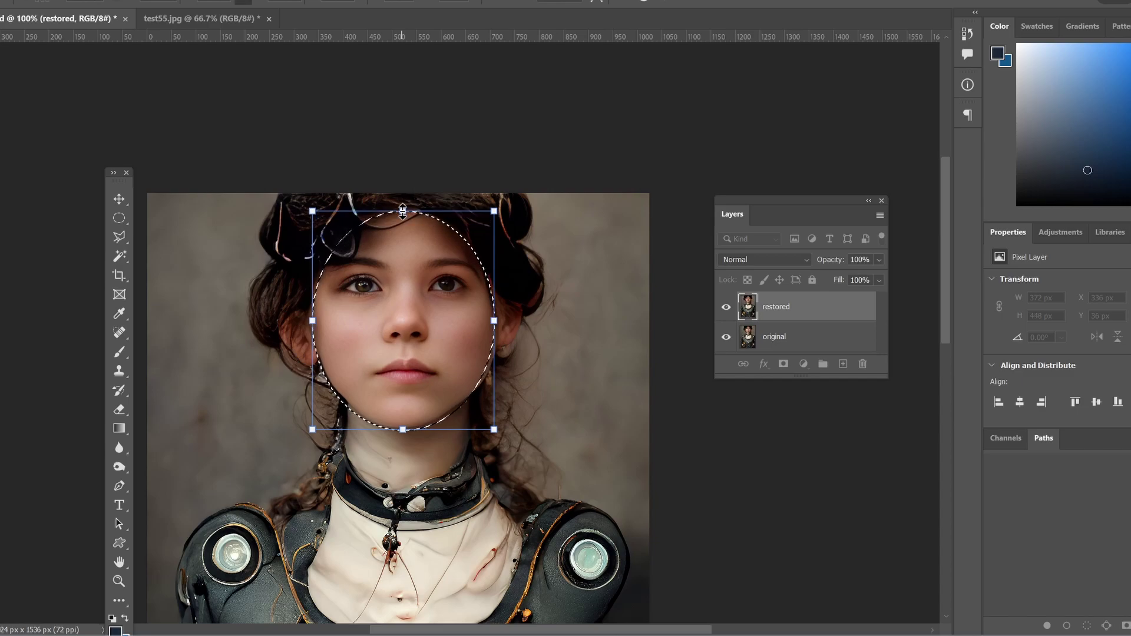
{"action": "key", "text": "Return"}
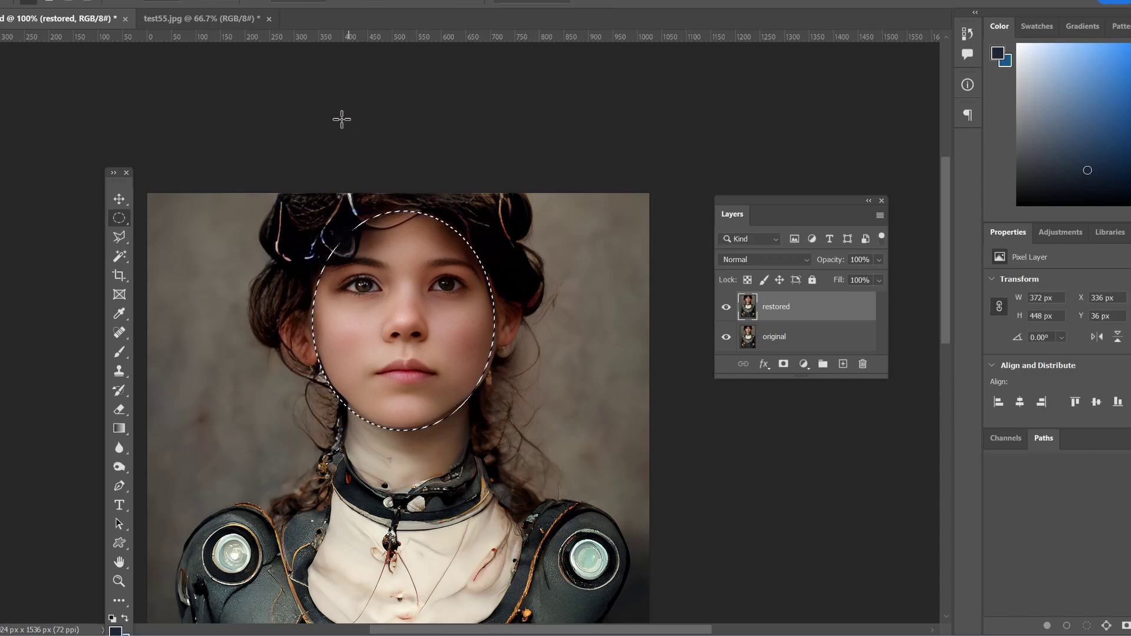
Step: Apply a 2-pixel Feather Radius to the oval face selection
{"action": "left_click", "coordinate": [112, 0]}
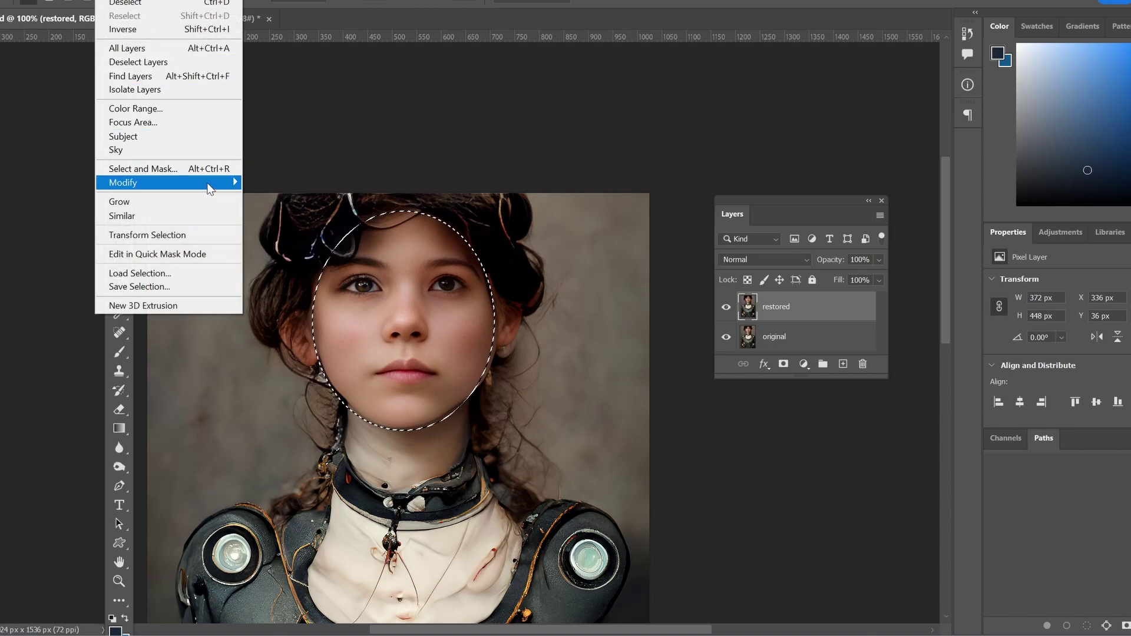
{"action": "mouse_move", "coordinate": [193, 190]}
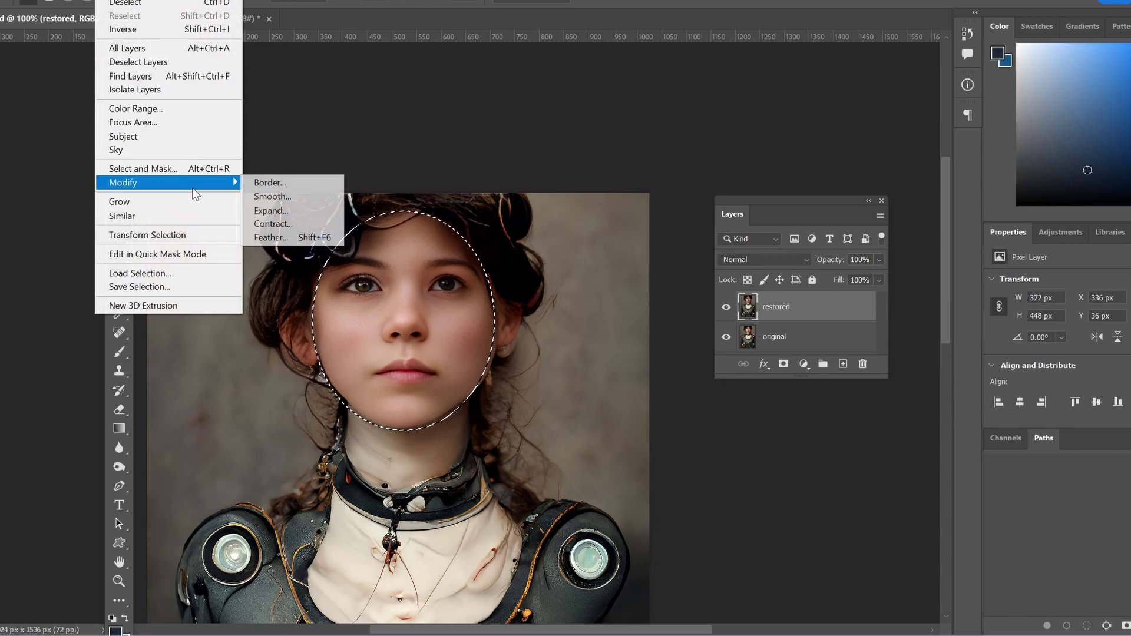
{"action": "left_click", "coordinate": [290, 240]}
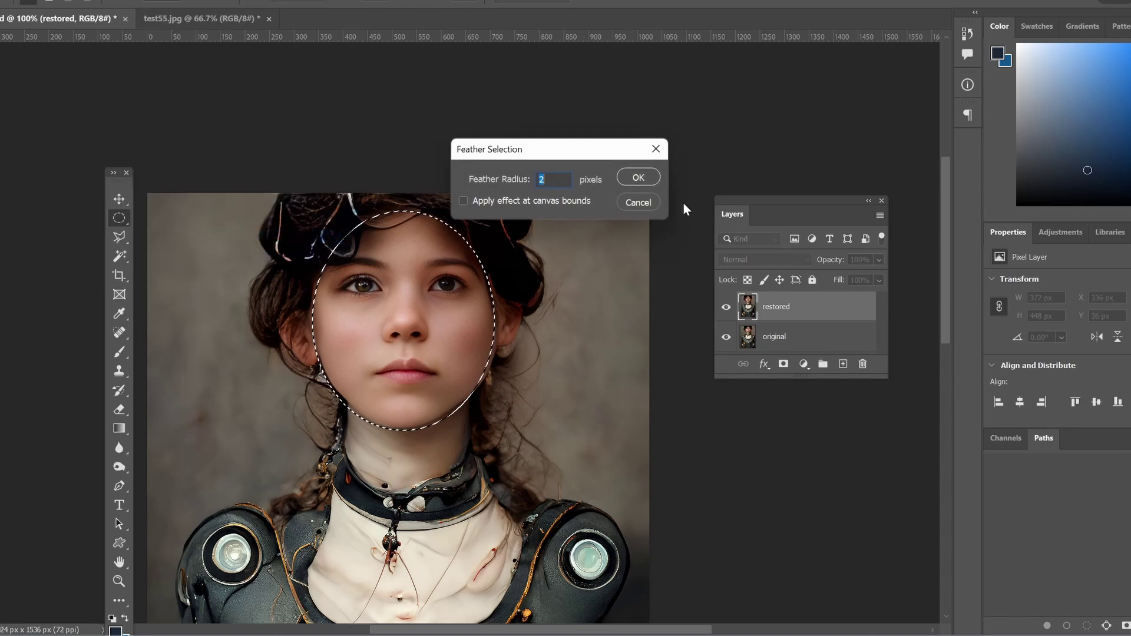
{"action": "left_click", "coordinate": [636, 177]}
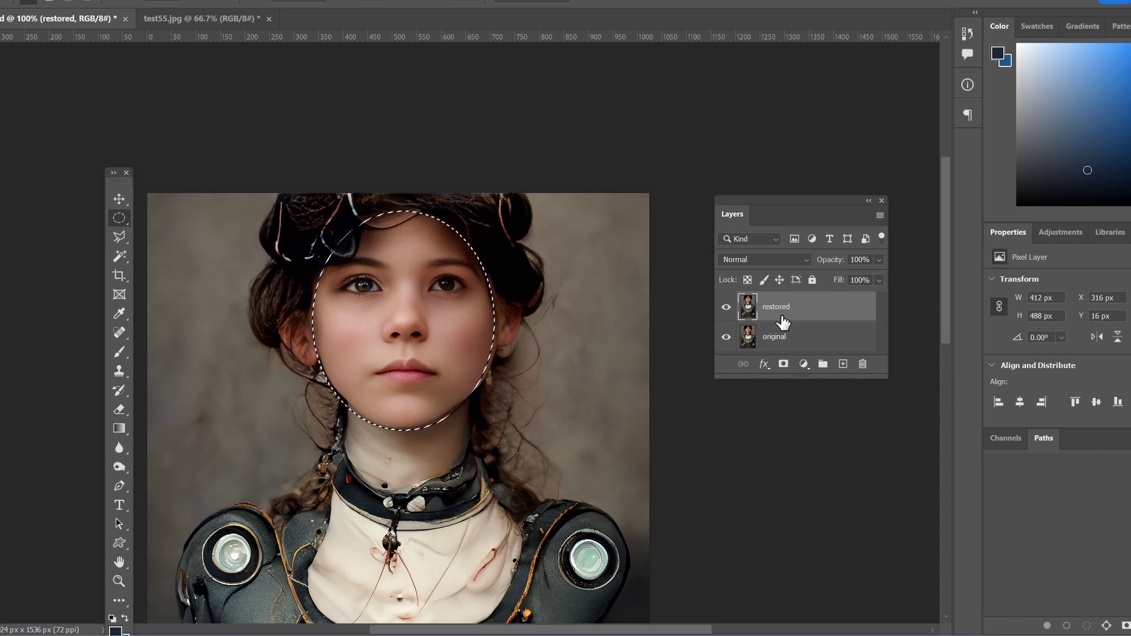
Step: Copy the face selection to a new Layer 1 and toggle the restored layer to compare the hair
{"action": "key", "text": "ctrl+j"}
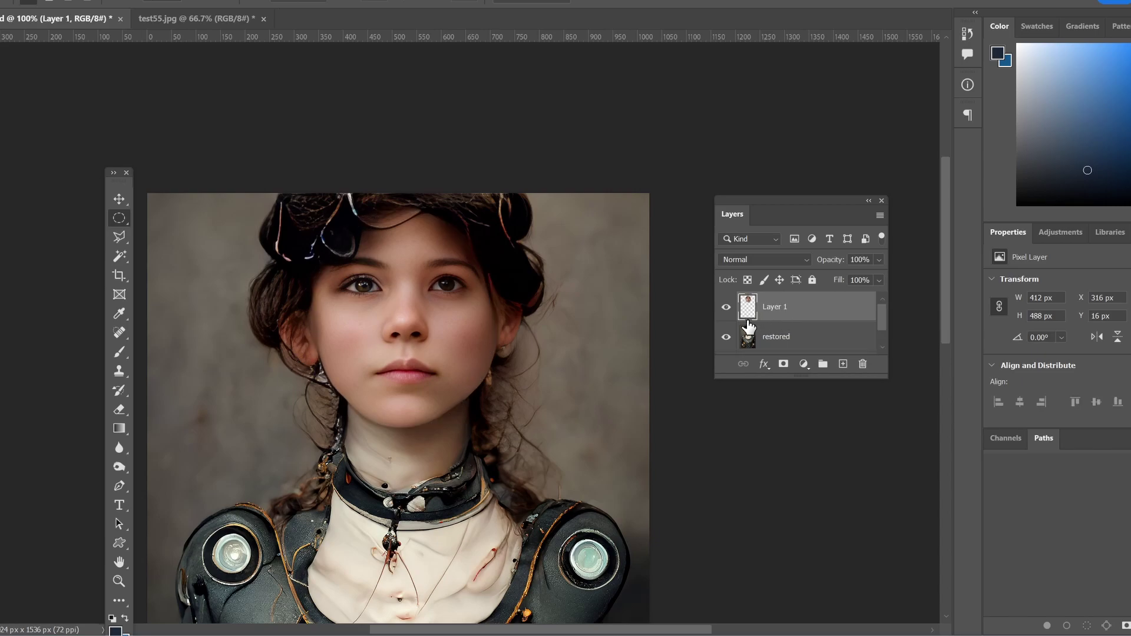
{"action": "left_click", "coordinate": [725, 338]}
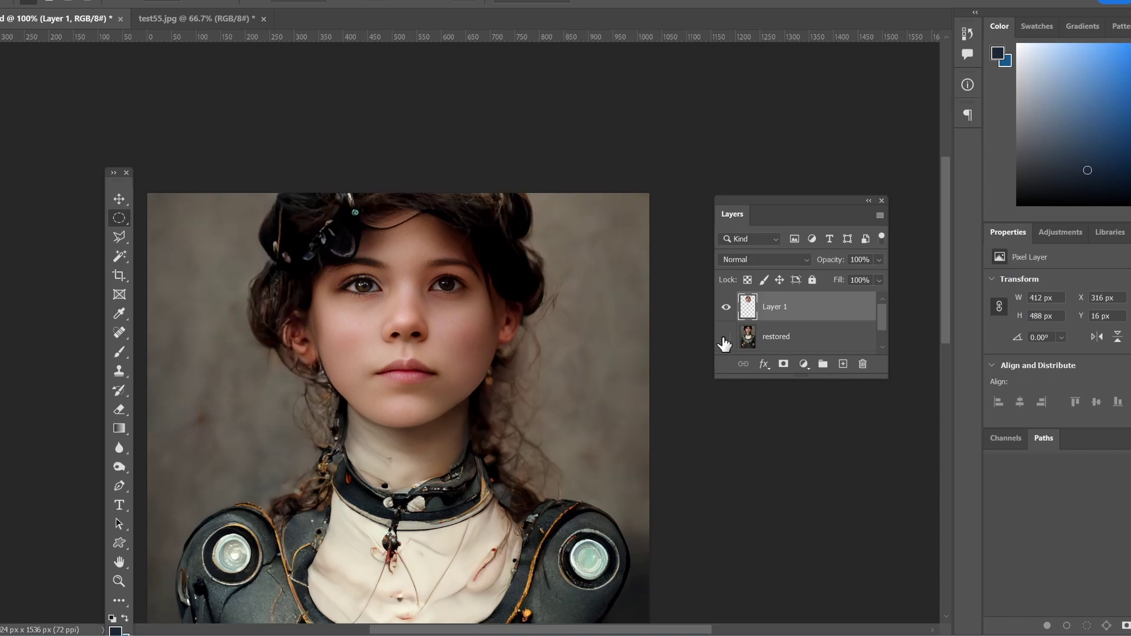
{"action": "left_click", "coordinate": [726, 337]}
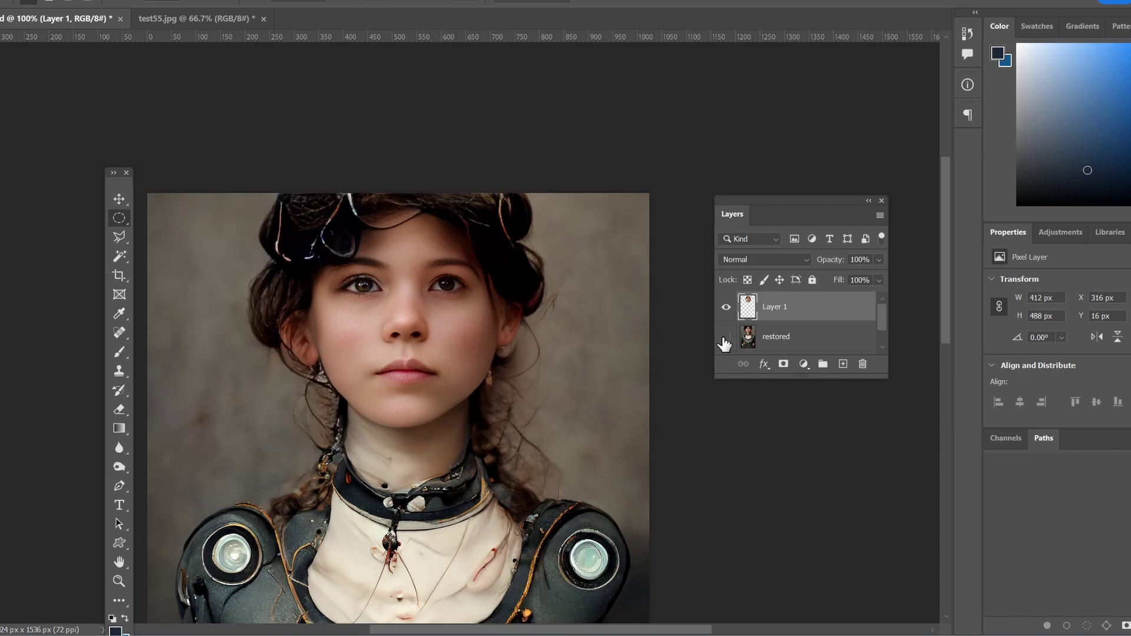
{"action": "left_click", "coordinate": [725, 339]}
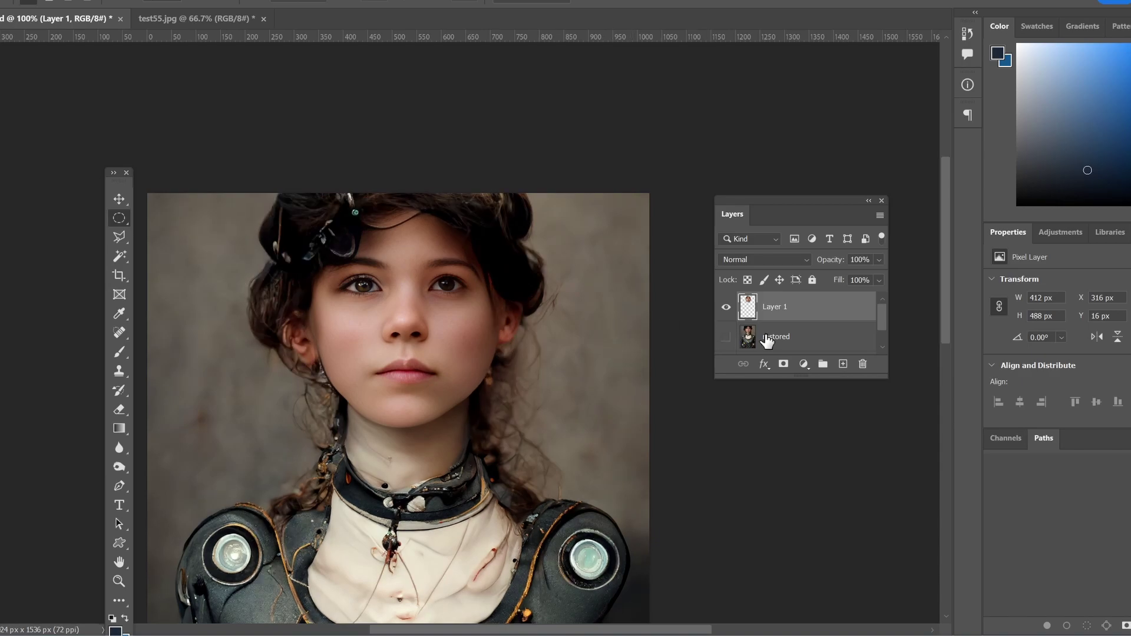
{"action": "left_click", "coordinate": [727, 341]}
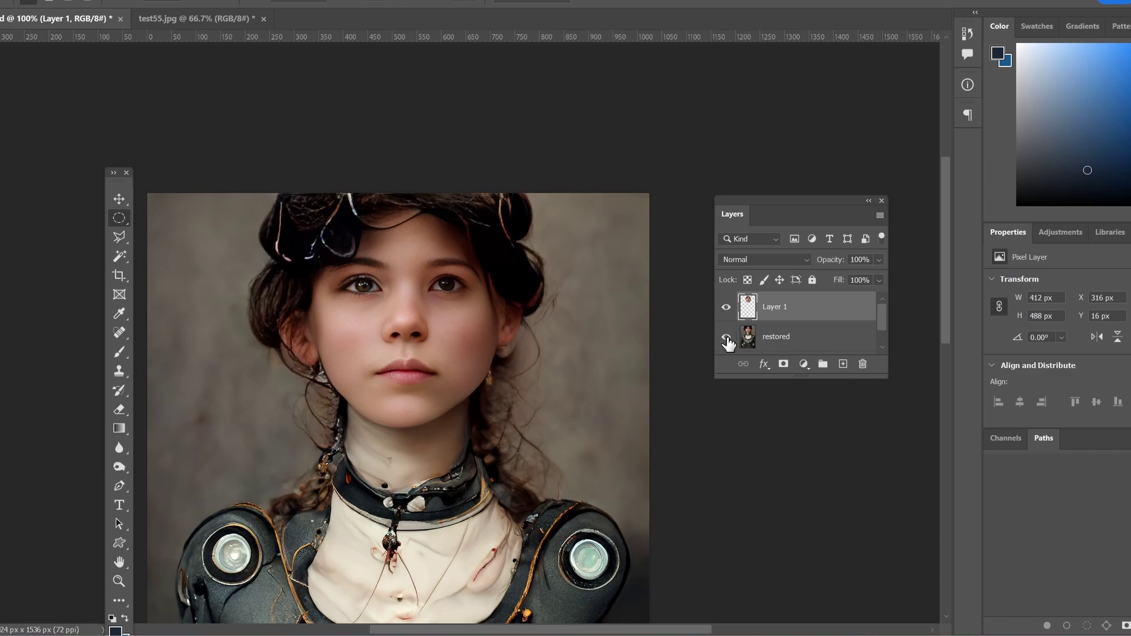
{"action": "left_click", "coordinate": [727, 340]}
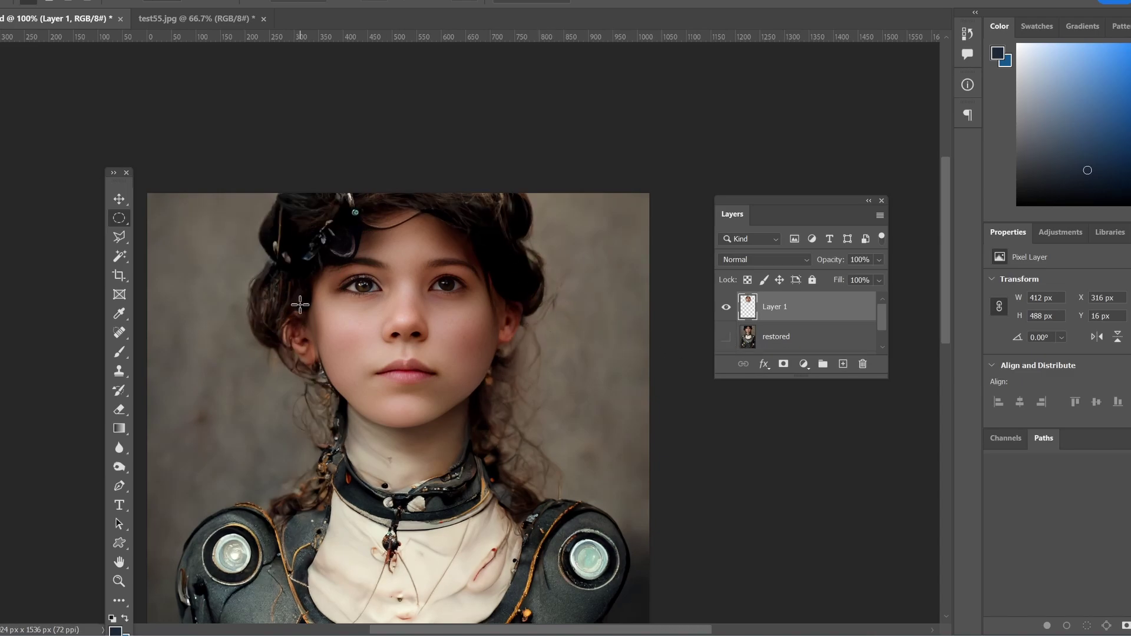
Step: Zoom to 200% around the nose and toggle Layer 1 to compare the eyes
{"action": "left_click", "coordinate": [119, 581]}
{"action": "left_click", "coordinate": [392, 328]}
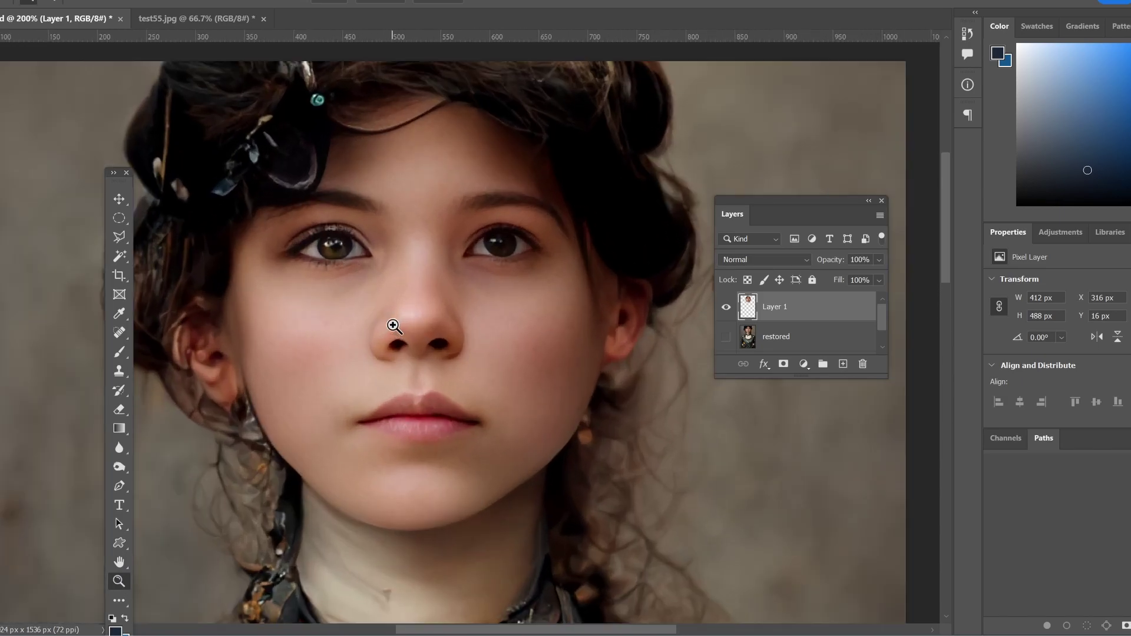
{"action": "left_click", "coordinate": [726, 306]}
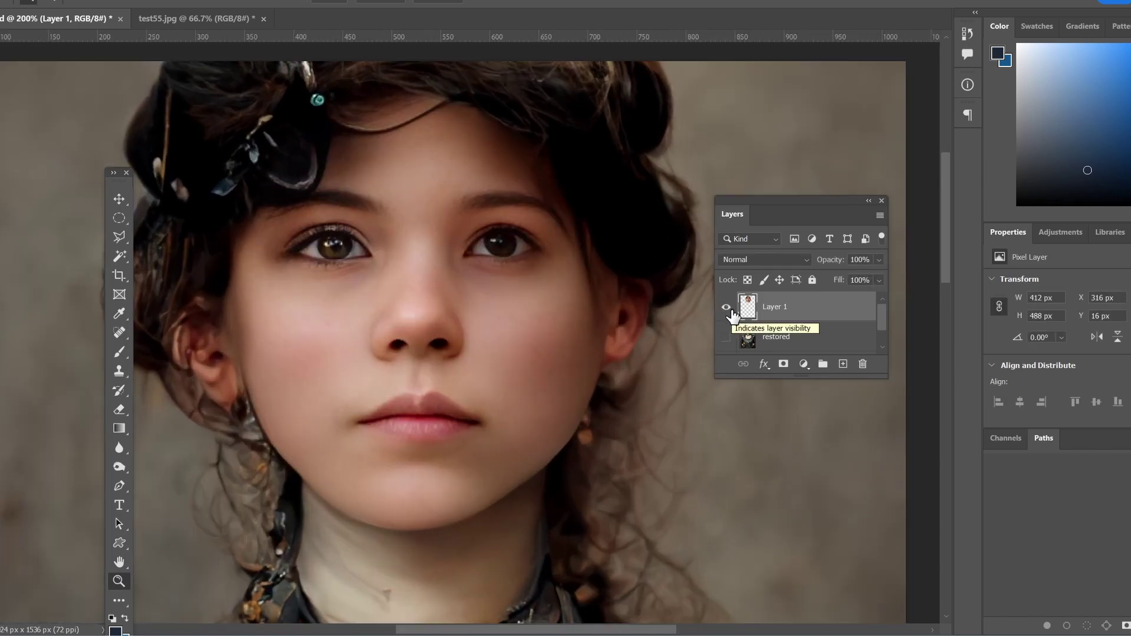
{"action": "left_click", "coordinate": [727, 307]}
{"action": "left_click", "coordinate": [727, 307]}
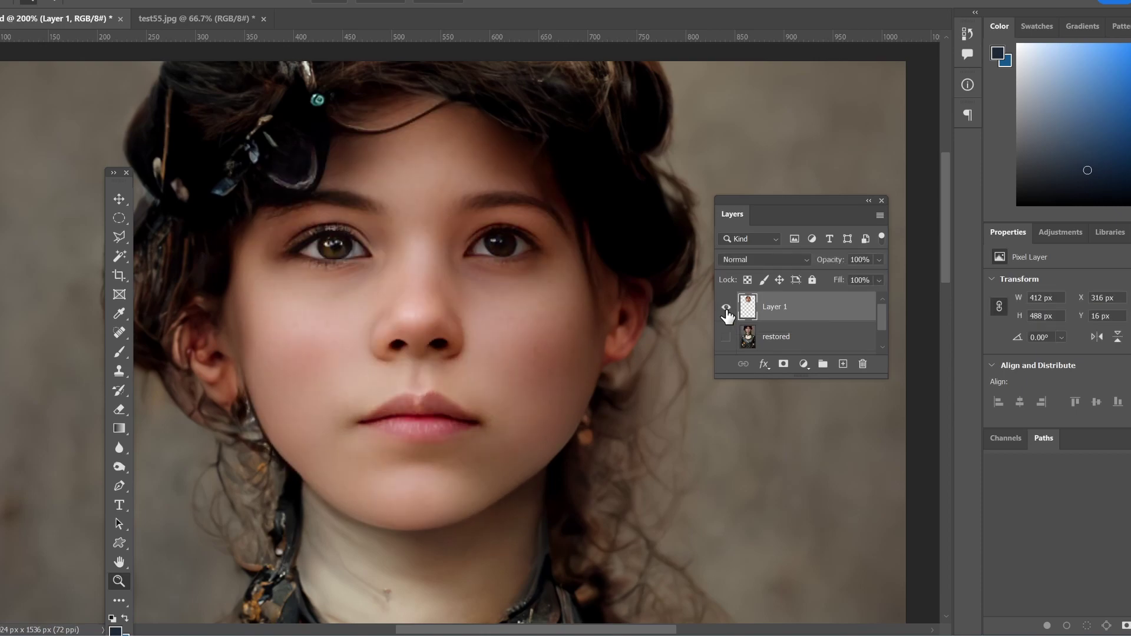
{"action": "left_click", "coordinate": [726, 307]}
{"action": "left_click", "coordinate": [727, 308]}
{"action": "left_click", "coordinate": [726, 307]}
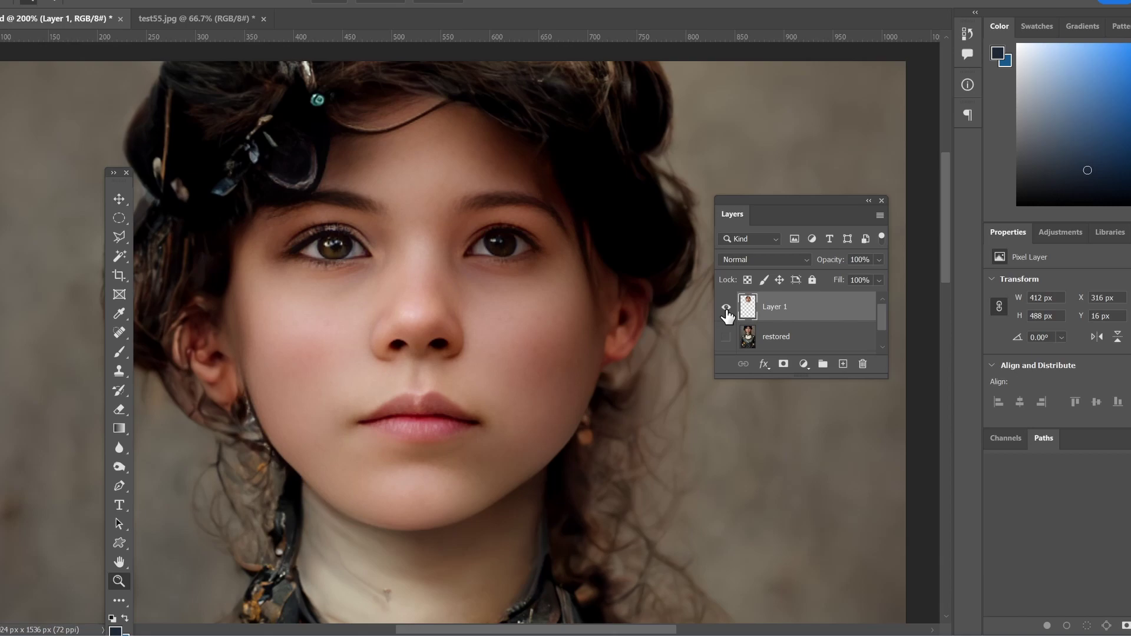
Step: Pick the Eraser tool and check its brush size setting
{"action": "left_click", "coordinate": [118, 413]}
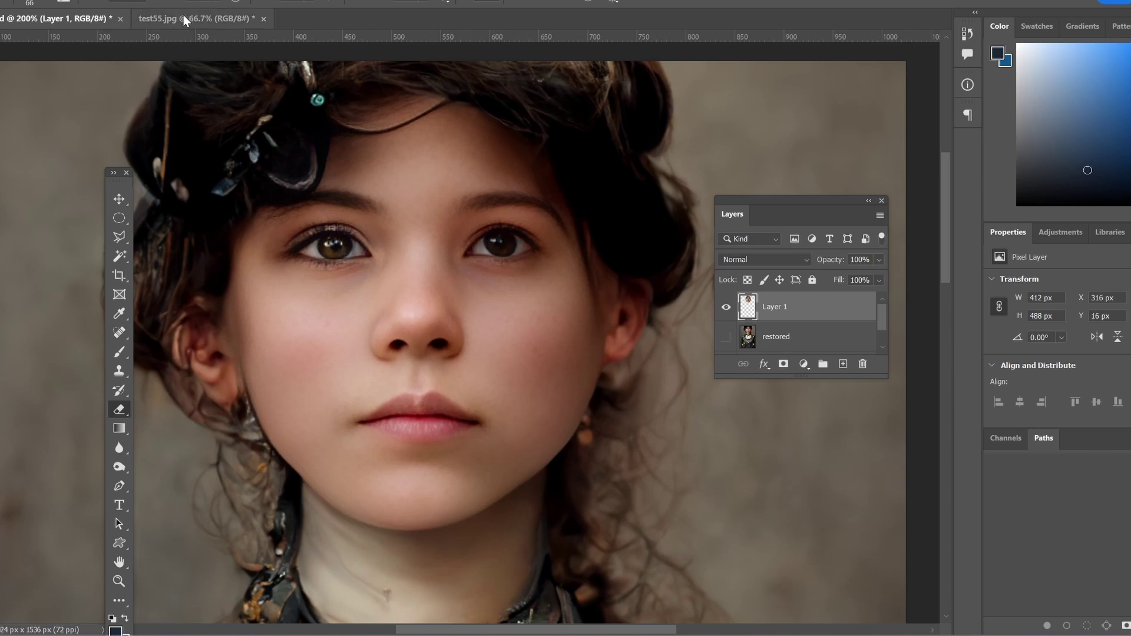
{"action": "left_click", "coordinate": [218, 4]}
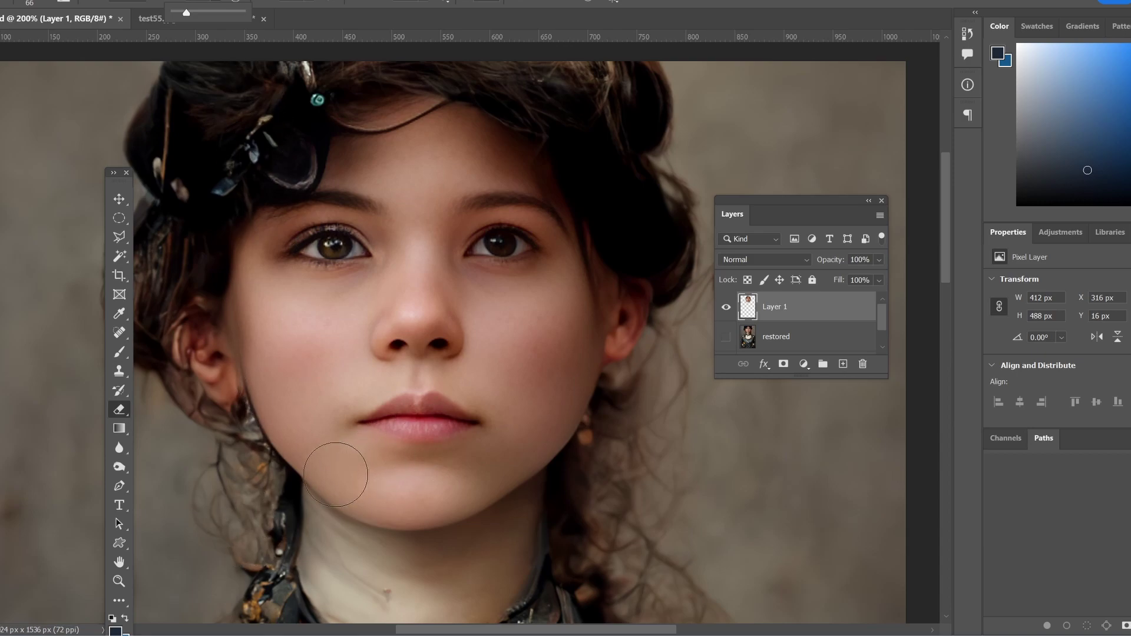
{"action": "left_click", "coordinate": [280, 485]}
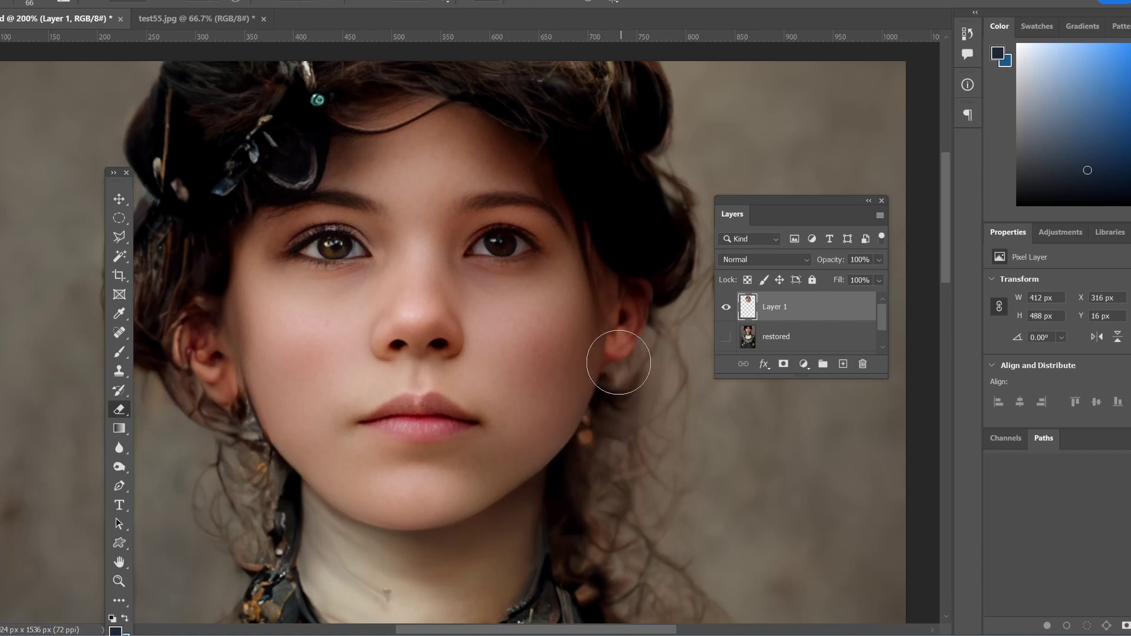
Step: Zoom back out to 100% and compare Layer 1 against the restored and original layers
{"action": "left_click", "coordinate": [725, 307]}
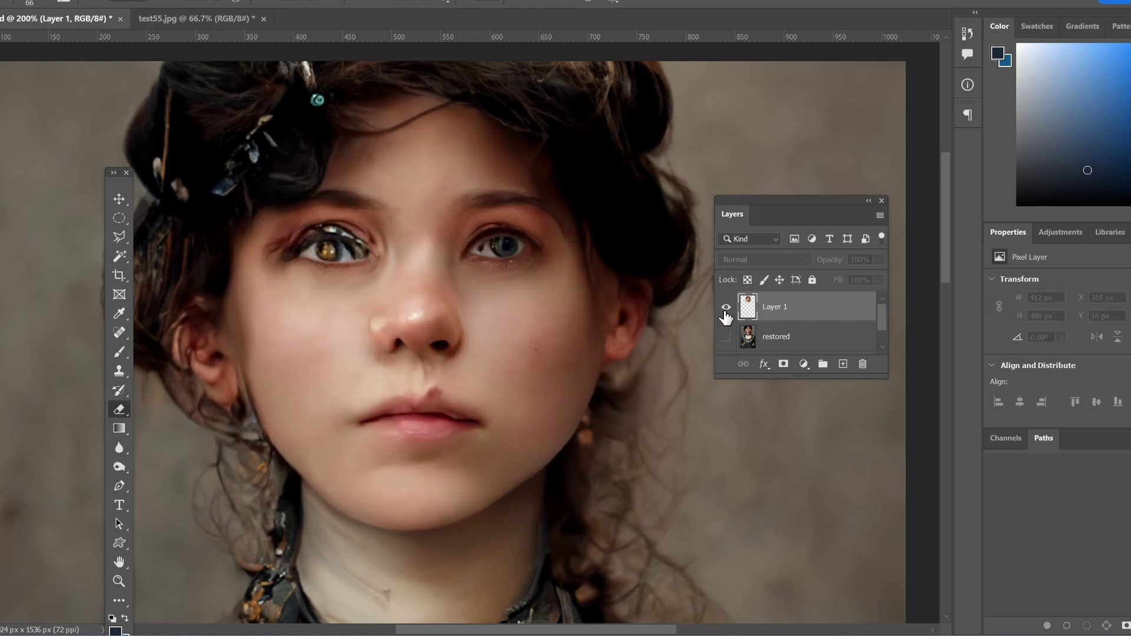
{"action": "left_click", "coordinate": [726, 308]}
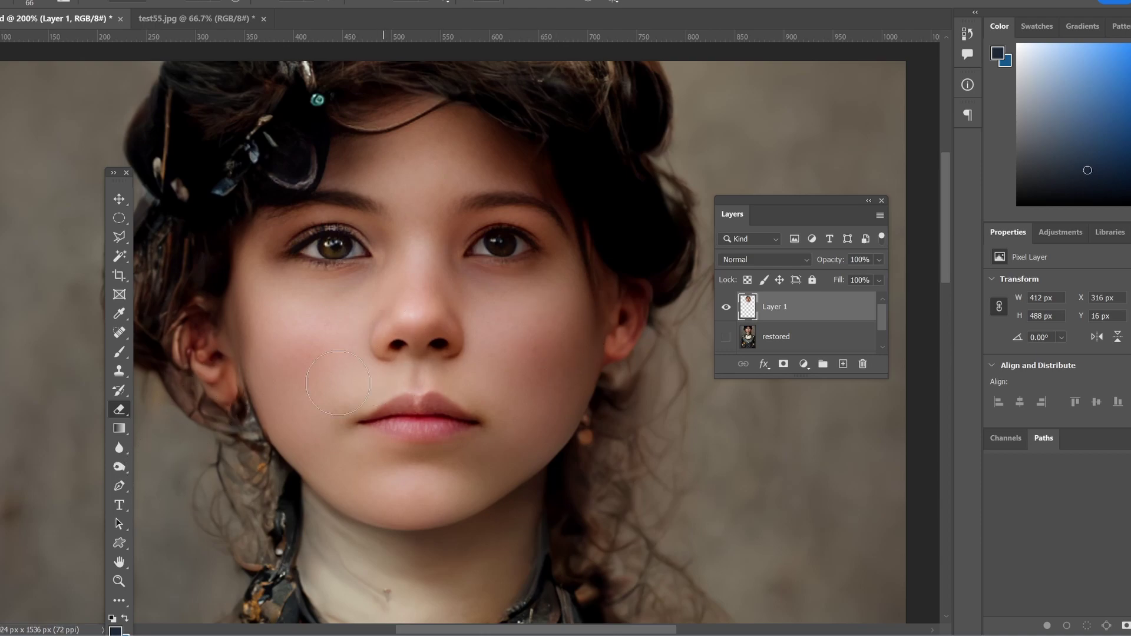
{"action": "left_click", "coordinate": [119, 580]}
{"action": "left_click", "coordinate": [411, 368], "text": "alt"}
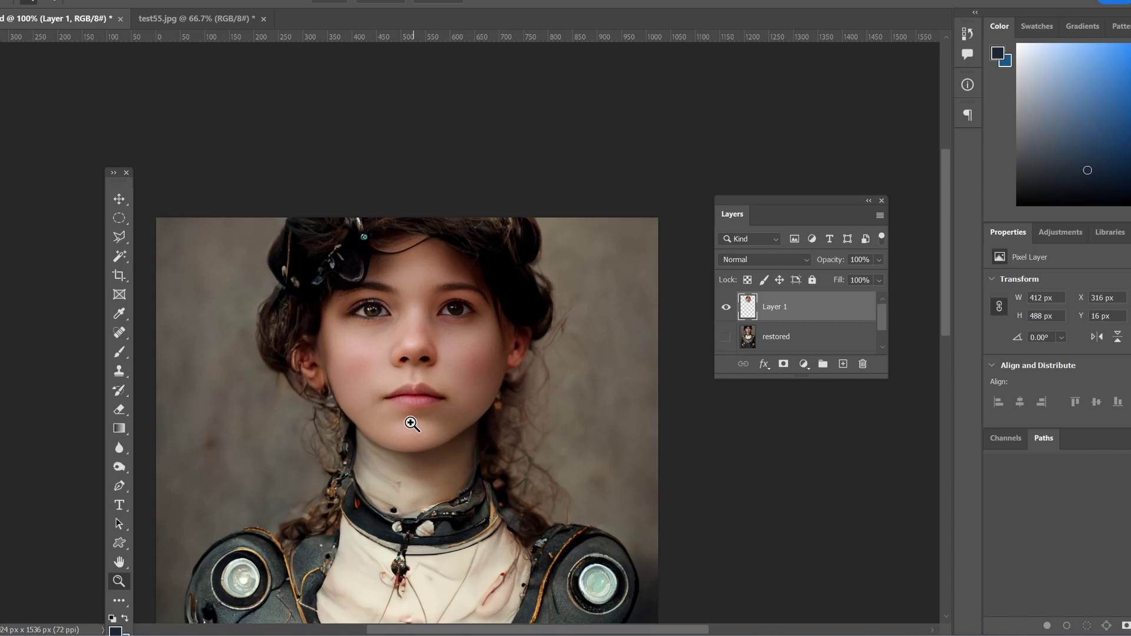
{"action": "left_click", "coordinate": [727, 338]}
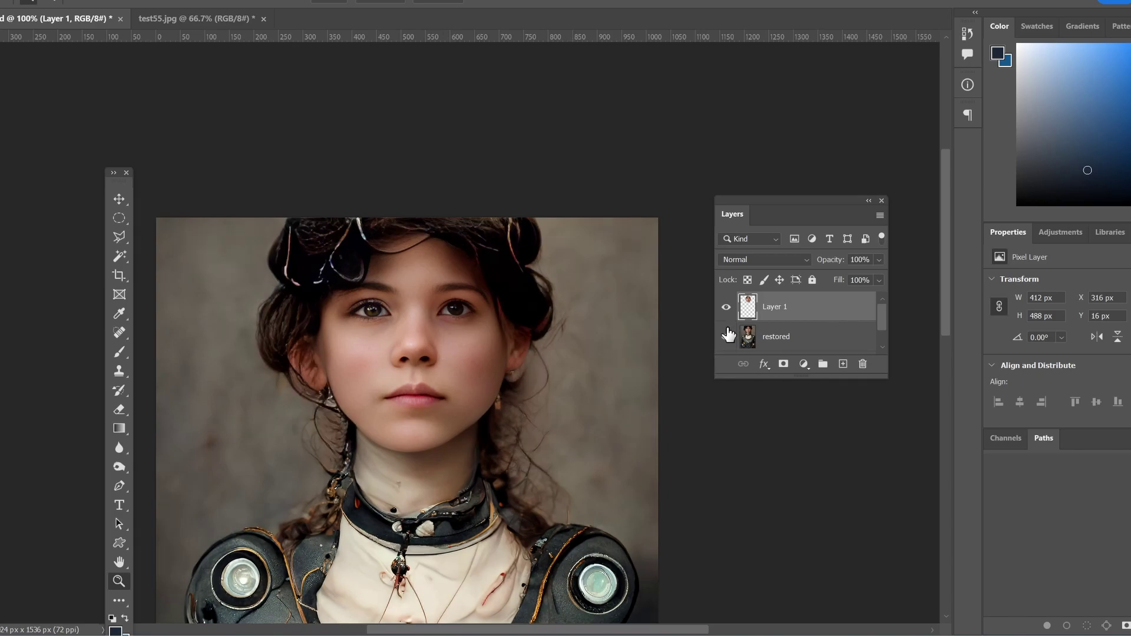
{"action": "left_click", "coordinate": [727, 337]}
{"action": "left_click", "coordinate": [726, 307]}
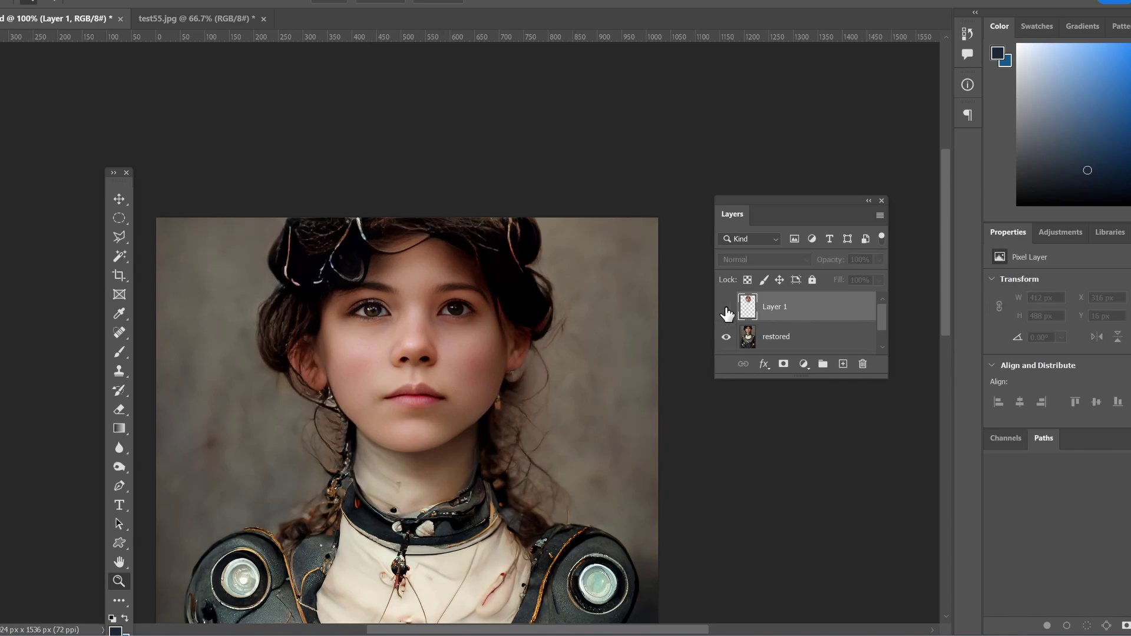
{"action": "scroll", "coordinate": [733, 340], "scroll_direction": "down", "scroll_amount": 1}
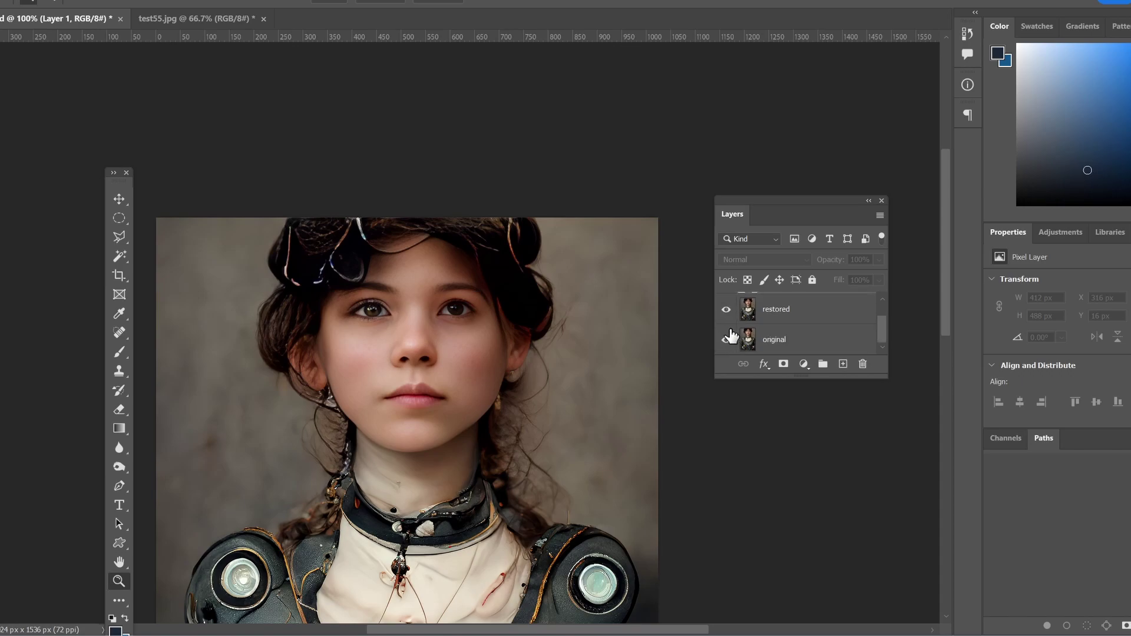
{"action": "left_click", "coordinate": [723, 314]}
{"action": "scroll", "coordinate": [726, 320], "scroll_direction": "up", "scroll_amount": 1}
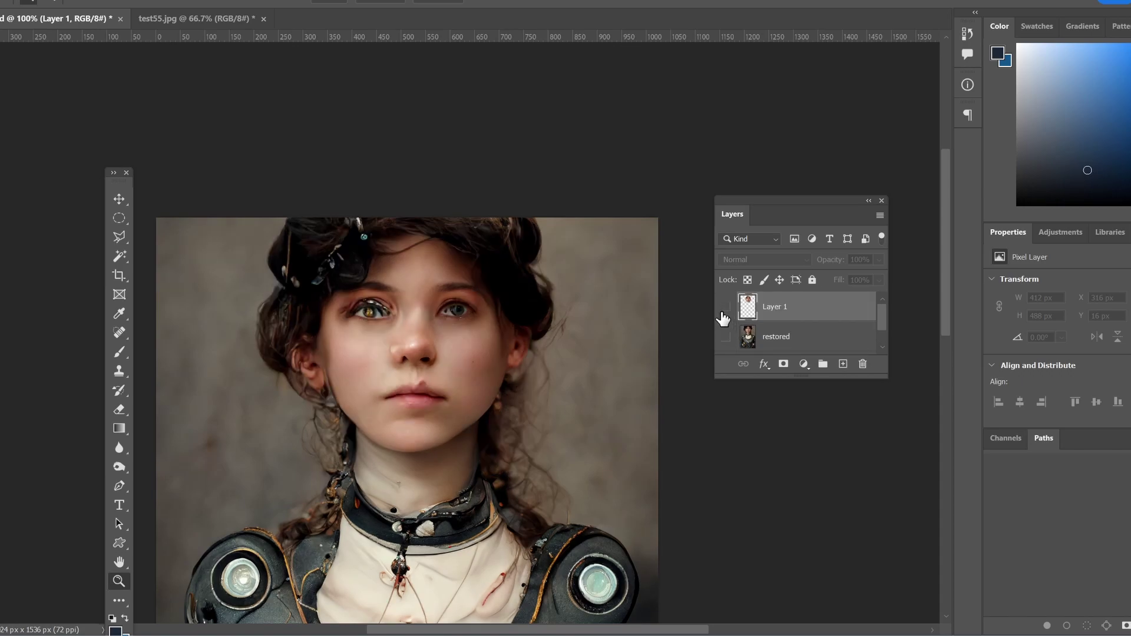
{"action": "left_click", "coordinate": [726, 307]}
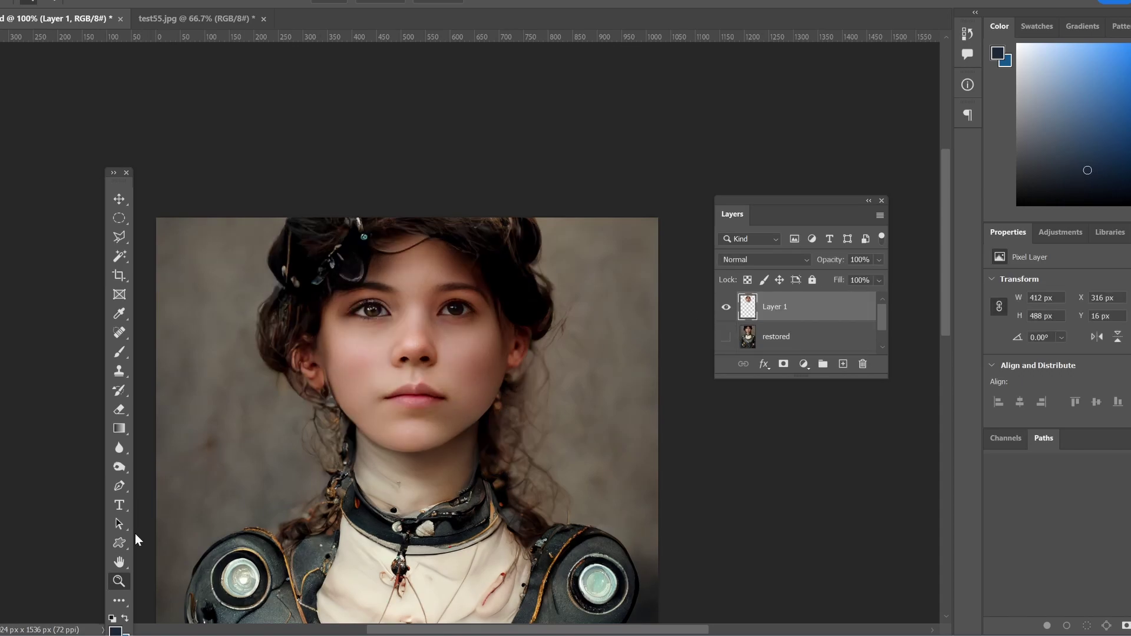
Step: Zoom to 200% on the cheek, recentre the face, compare Layer 1, and return to the Eraser
{"action": "left_click", "coordinate": [333, 407]}
{"action": "left_click", "coordinate": [727, 308]}
{"action": "left_click", "coordinate": [726, 308]}
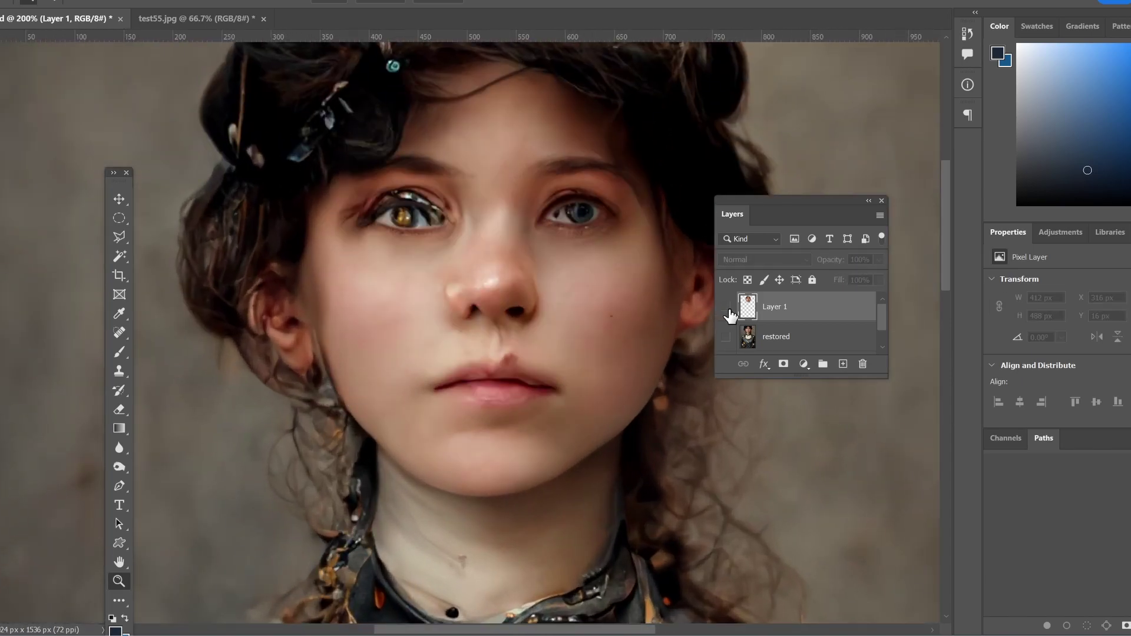
{"action": "left_click", "coordinate": [726, 308]}
{"action": "left_click", "coordinate": [727, 307]}
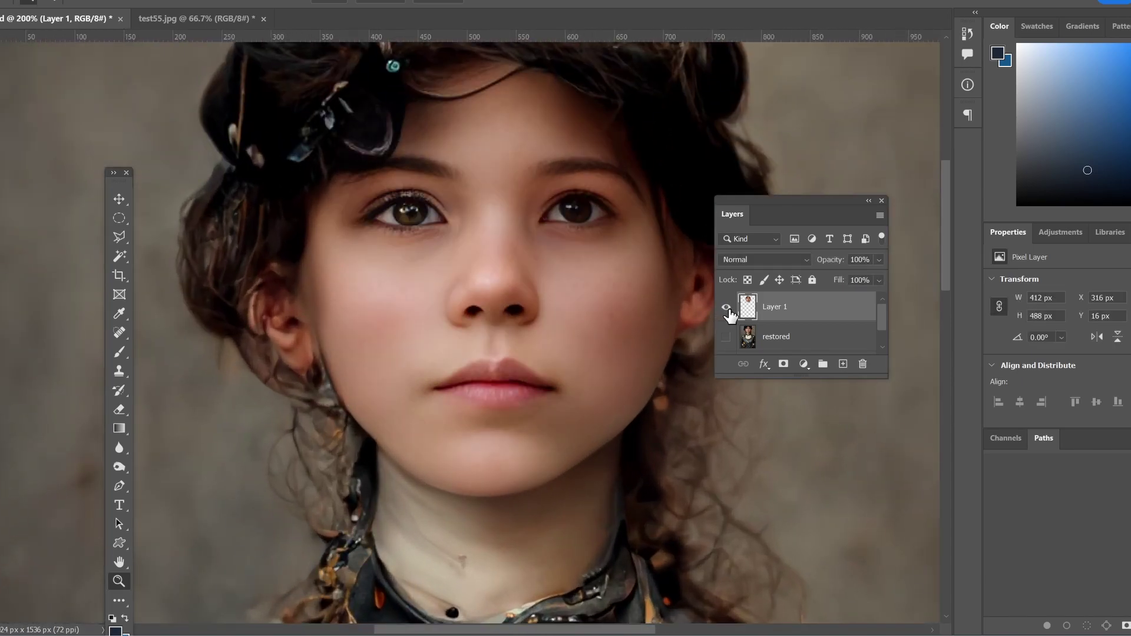
{"action": "left_click", "coordinate": [726, 308]}
{"action": "left_click", "coordinate": [727, 307]}
{"action": "left_click_drag", "start_coordinate": [501, 147], "coordinate": [435, 183]}
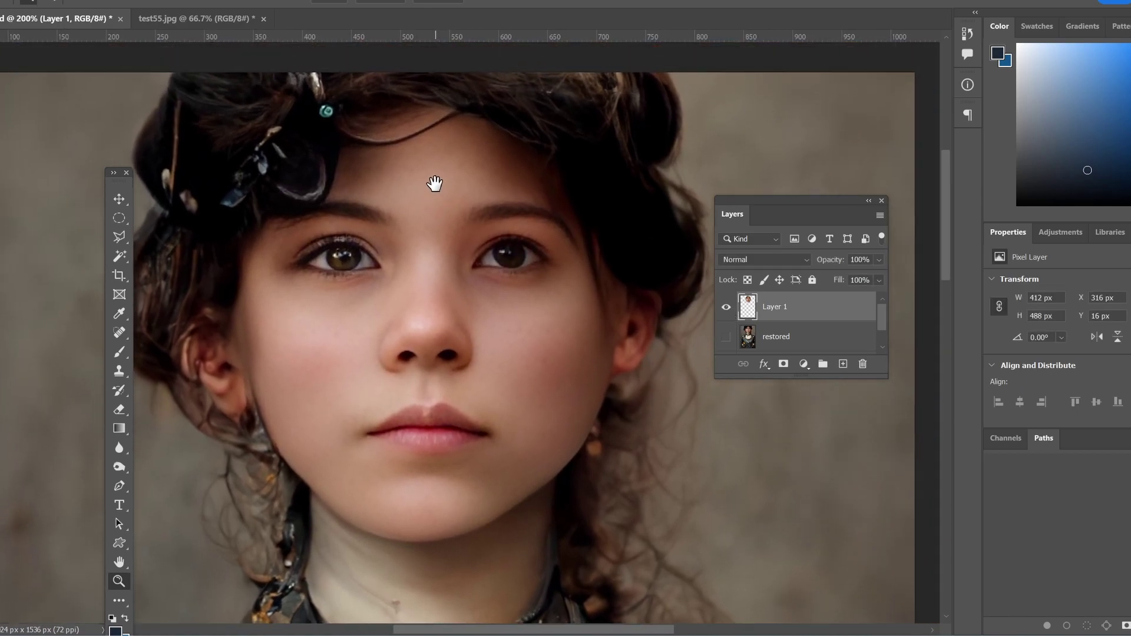
{"action": "left_click", "coordinate": [727, 308]}
{"action": "left_click", "coordinate": [726, 308]}
{"action": "left_click", "coordinate": [119, 410]}
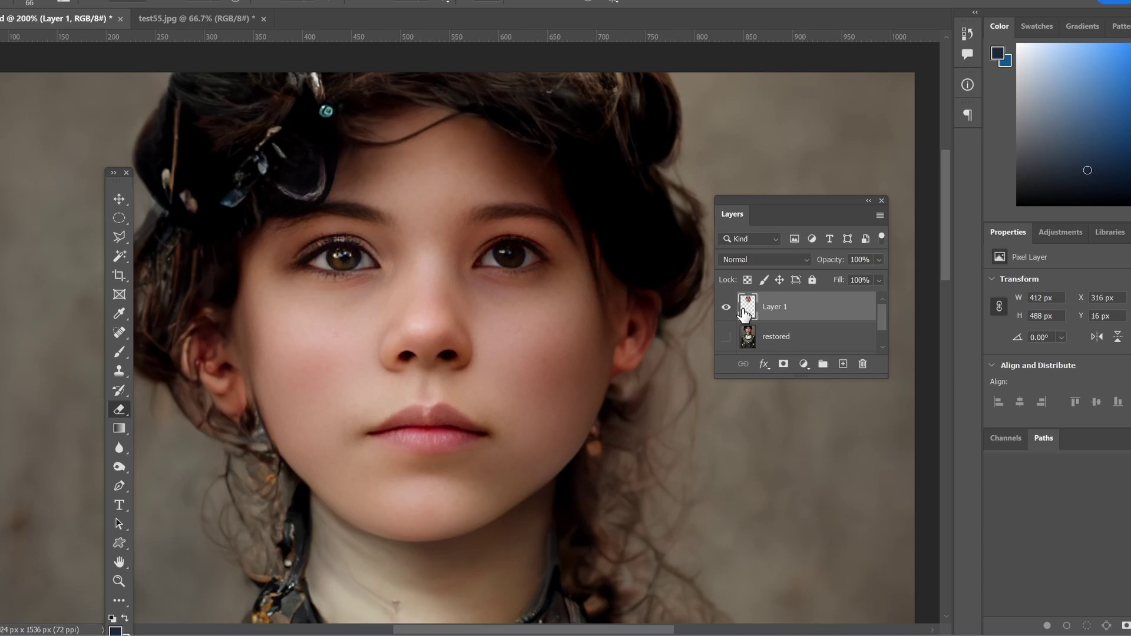
Step: Toggle Layer 1 on and off repeatedly to compare the restored face with the original
{"action": "left_click", "coordinate": [727, 306]}
{"action": "left_click", "coordinate": [727, 307]}
{"action": "left_click", "coordinate": [728, 308]}
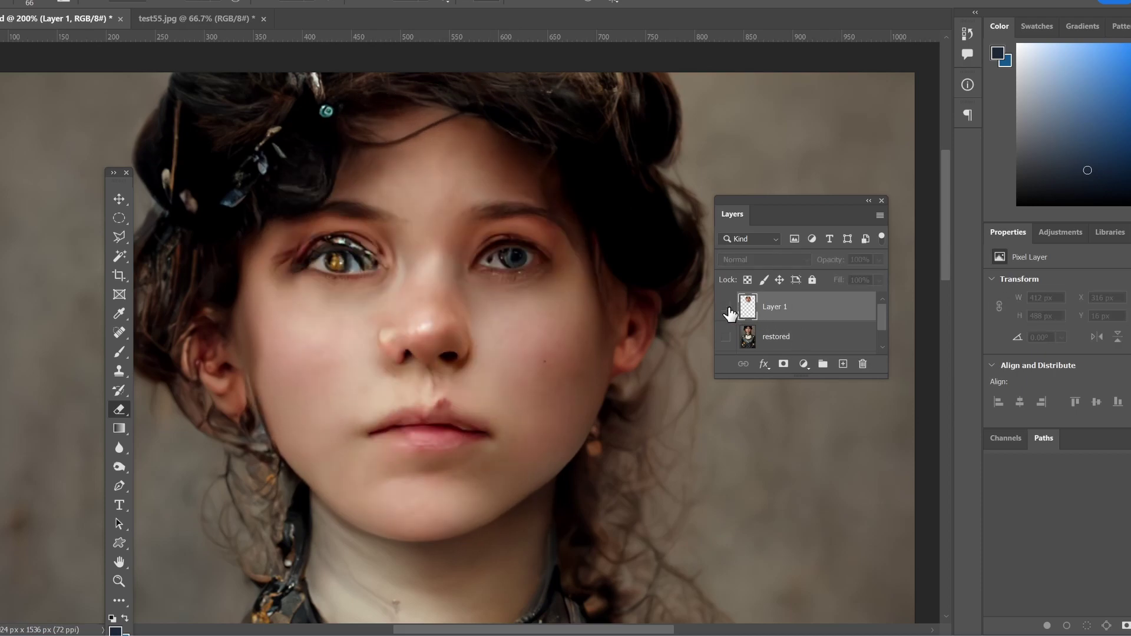
{"action": "left_click", "coordinate": [727, 308]}
{"action": "left_click", "coordinate": [728, 307]}
{"action": "left_click", "coordinate": [728, 308]}
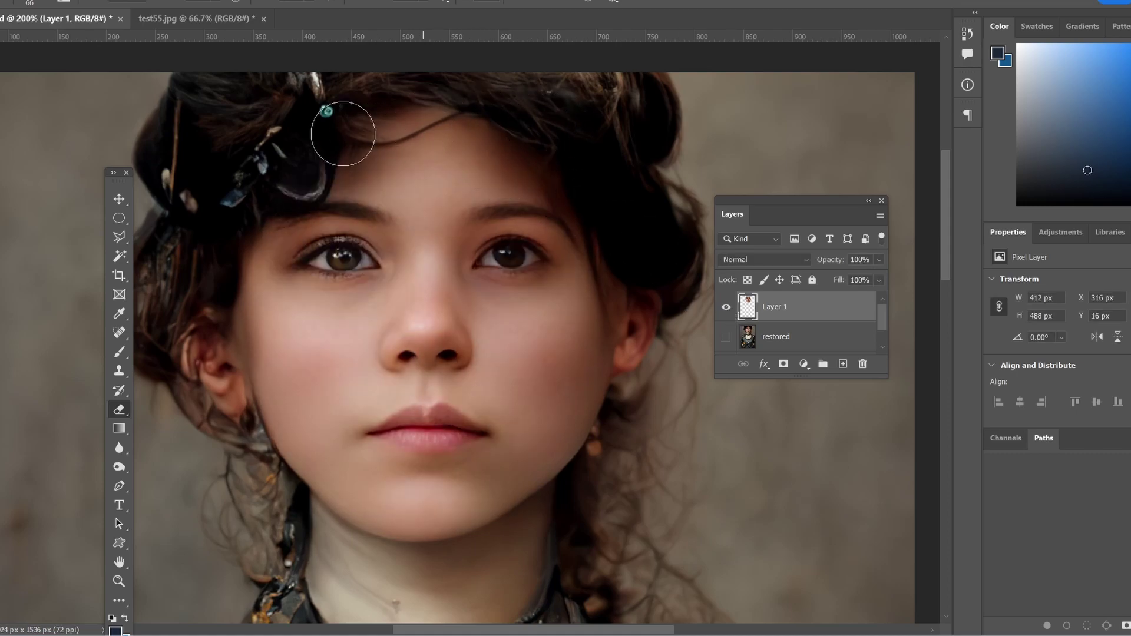
{"action": "left_click", "coordinate": [726, 308]}
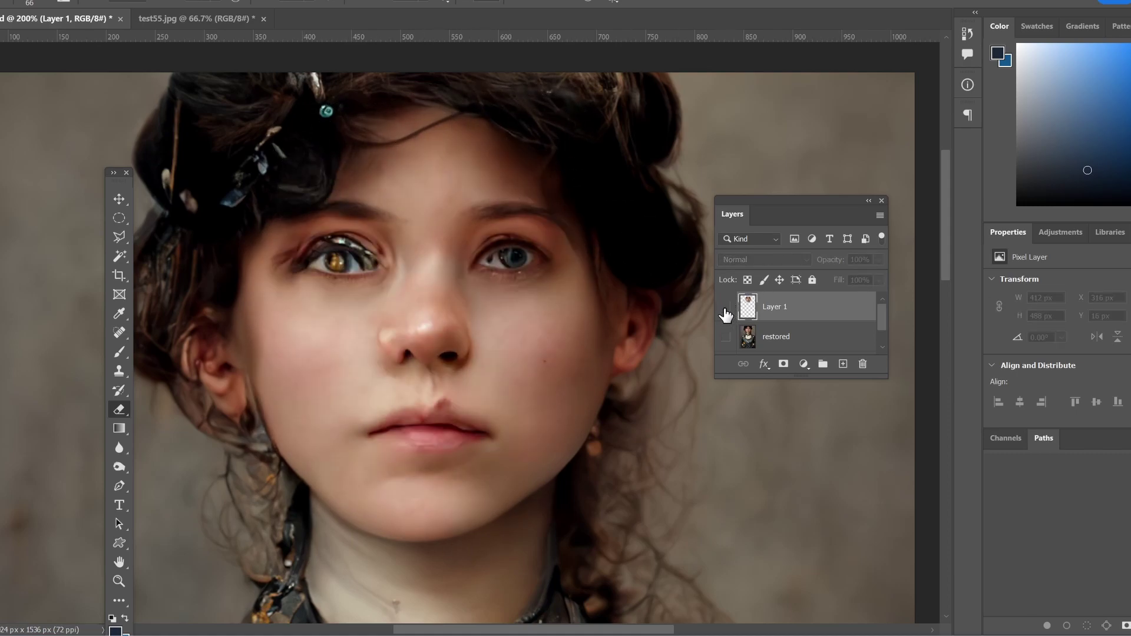
{"action": "left_click", "coordinate": [726, 308]}
{"action": "left_click", "coordinate": [726, 308]}
{"action": "left_click", "coordinate": [726, 308]}
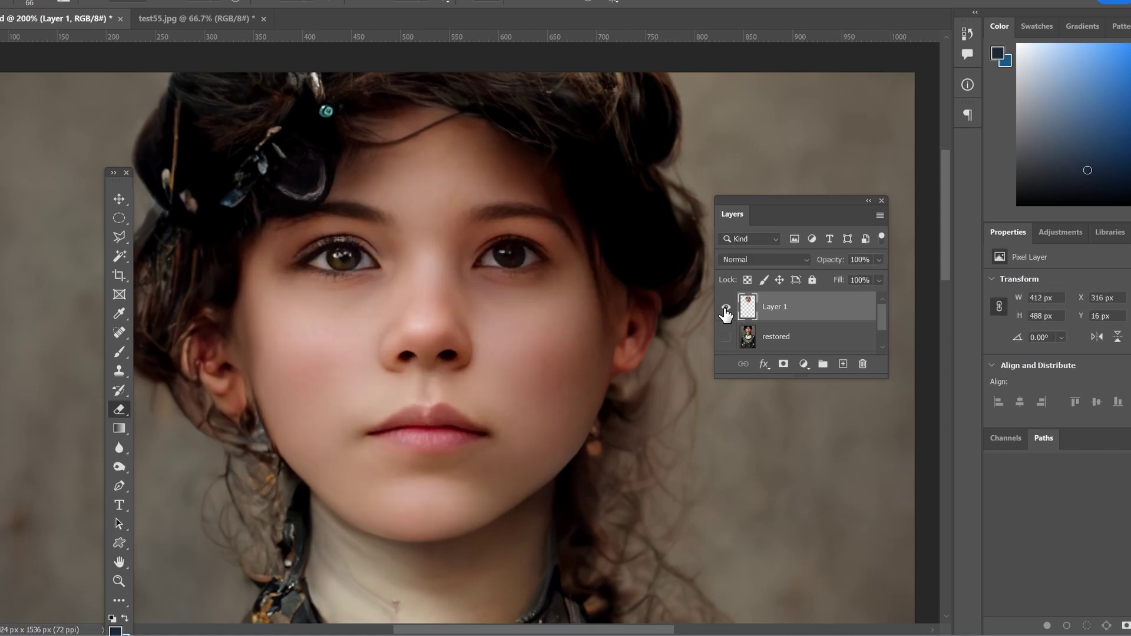
{"action": "left_click", "coordinate": [726, 308]}
{"action": "left_click", "coordinate": [726, 308]}
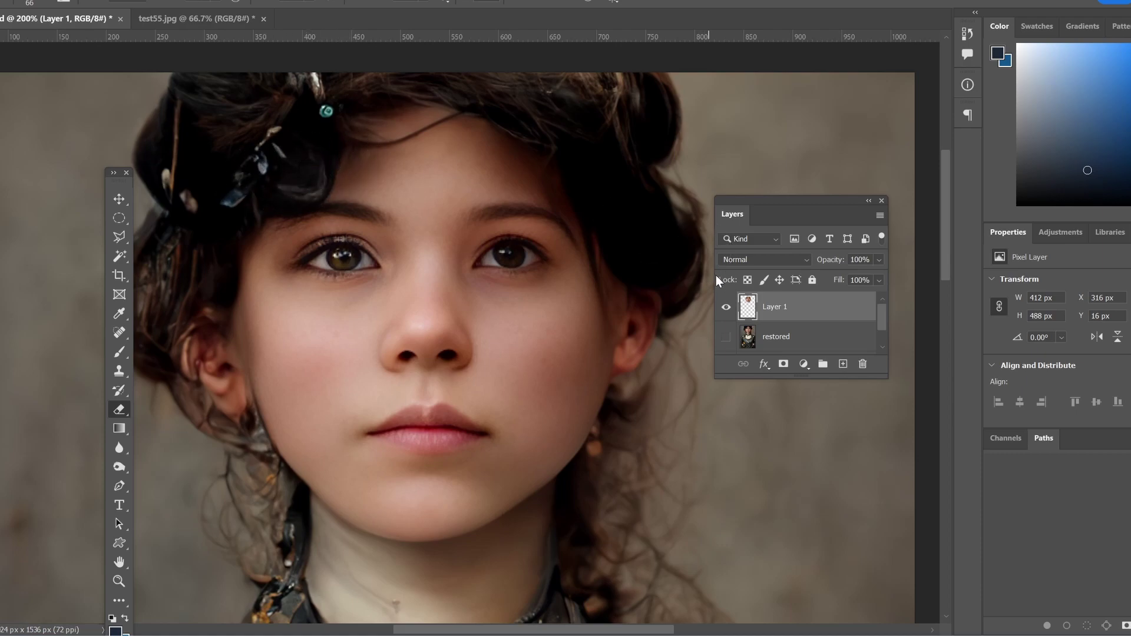
Step: Keep toggling Layer 1 to compare the eyes and nose, ending with the edited face shown
{"action": "left_click", "coordinate": [726, 308]}
{"action": "left_click", "coordinate": [726, 308]}
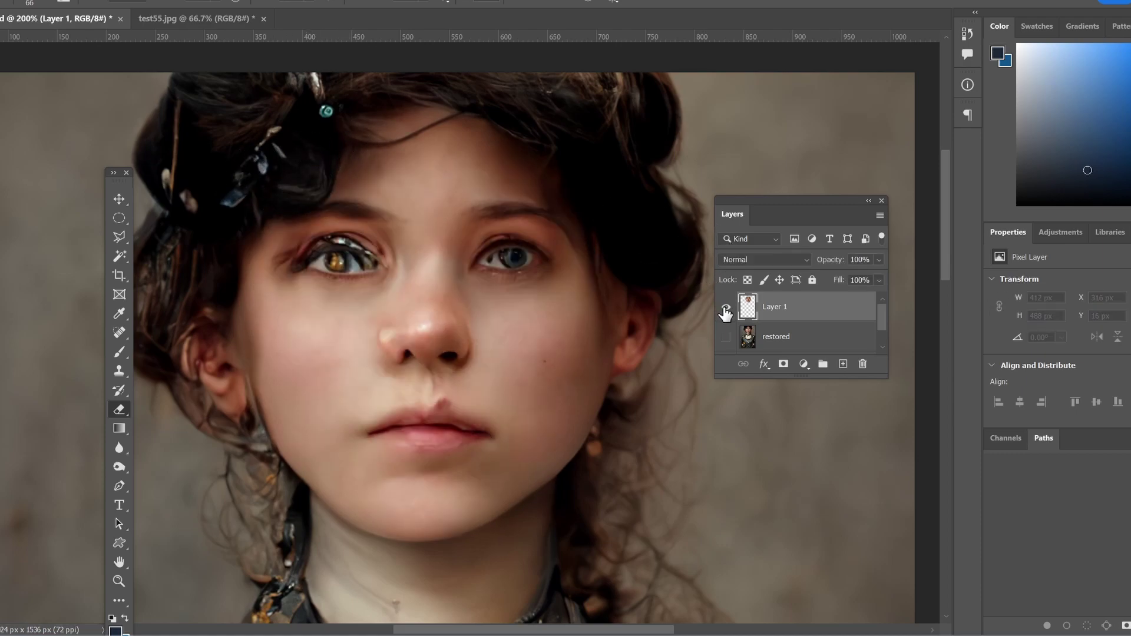
{"action": "left_click", "coordinate": [726, 308]}
{"action": "left_click", "coordinate": [726, 308]}
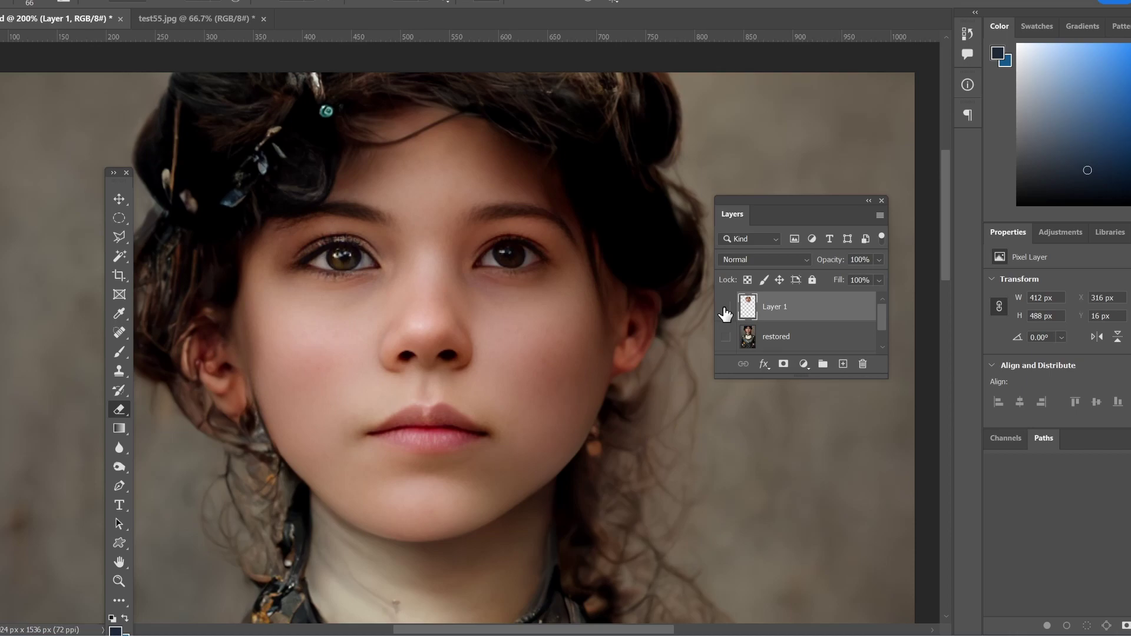
{"action": "left_click", "coordinate": [726, 308]}
{"action": "left_click", "coordinate": [726, 308]}
{"action": "left_click", "coordinate": [726, 309]}
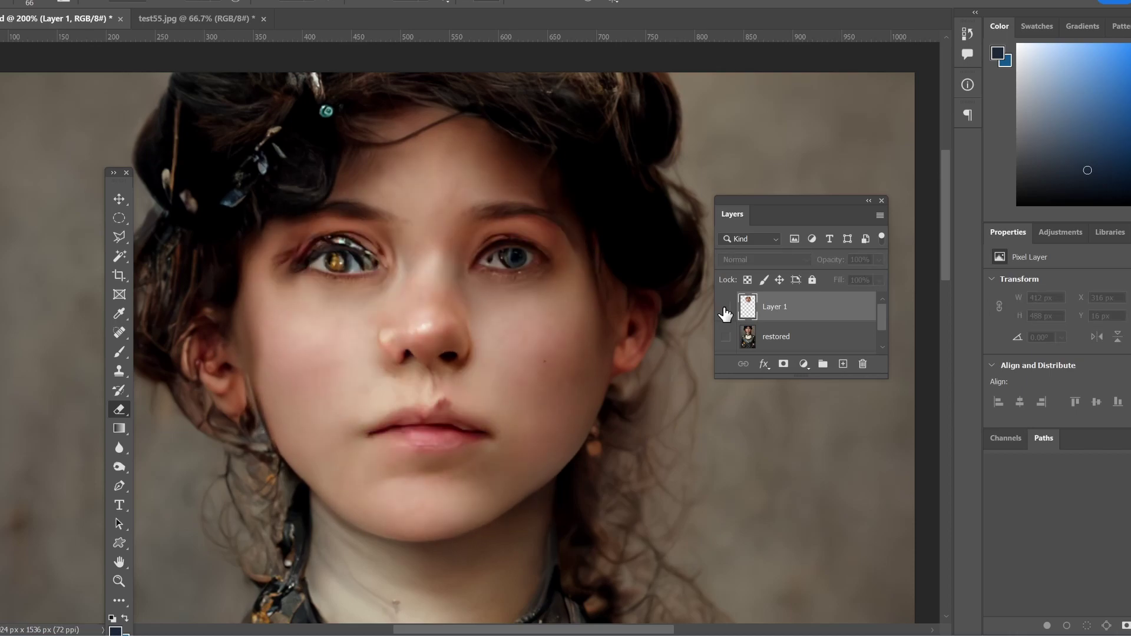
{"action": "left_click", "coordinate": [725, 308]}
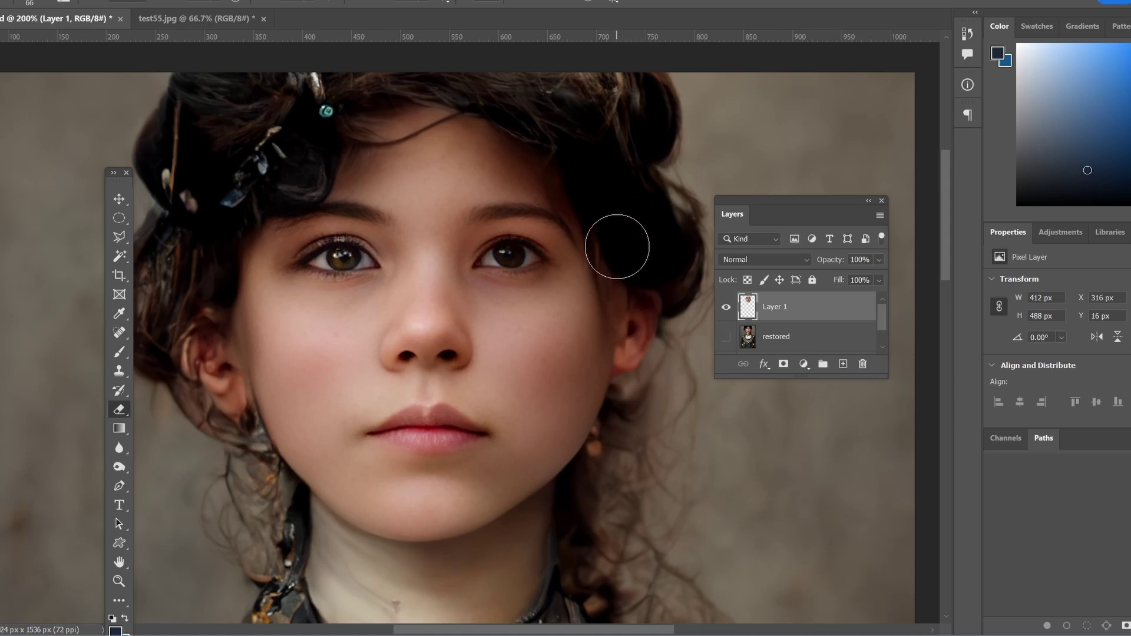
{"action": "left_click", "coordinate": [726, 308]}
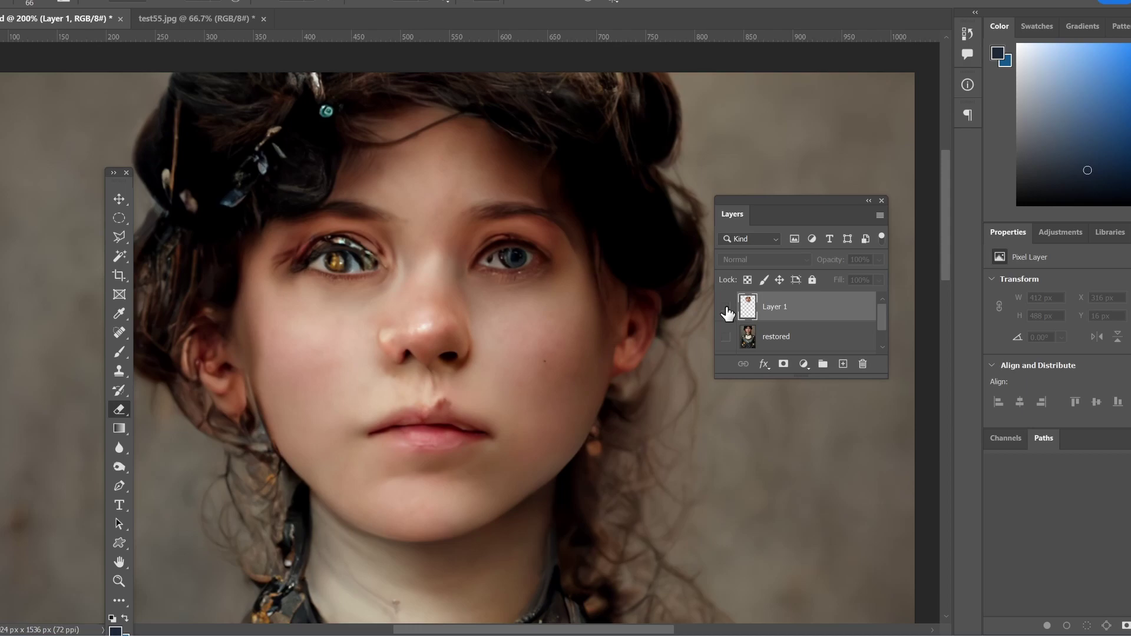
{"action": "left_click", "coordinate": [727, 308]}
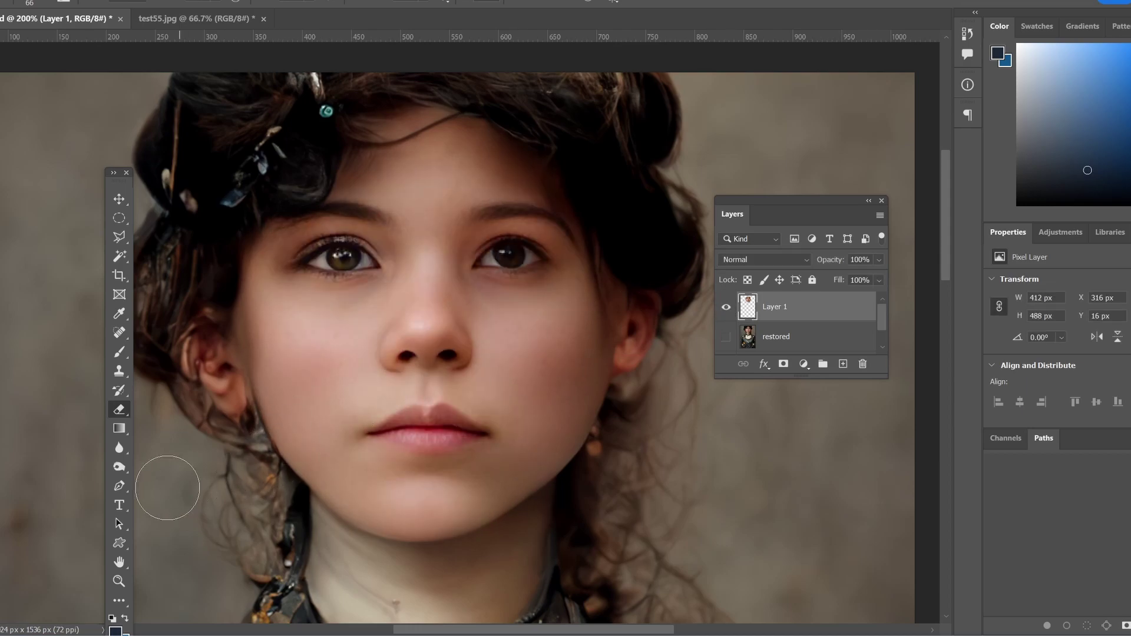
{"action": "left_click", "coordinate": [119, 580]}
Step: Zoom out to the whole portrait, then back in to 200% on the girl's face
{"action": "left_click", "coordinate": [388, 373], "text": "alt"}
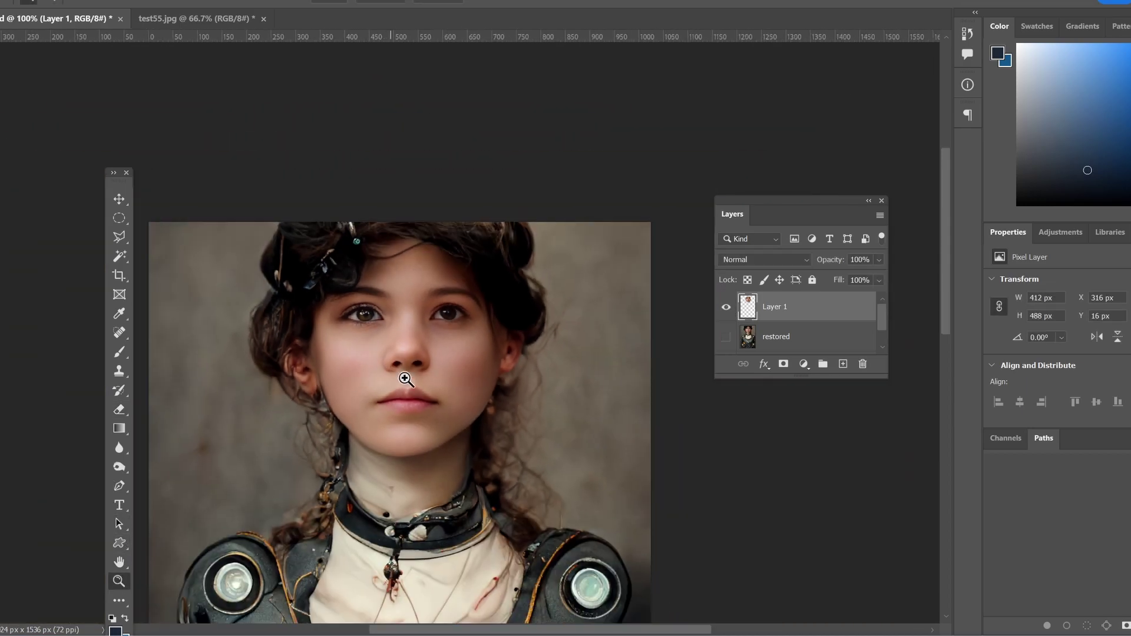
{"action": "left_click", "coordinate": [390, 378]}
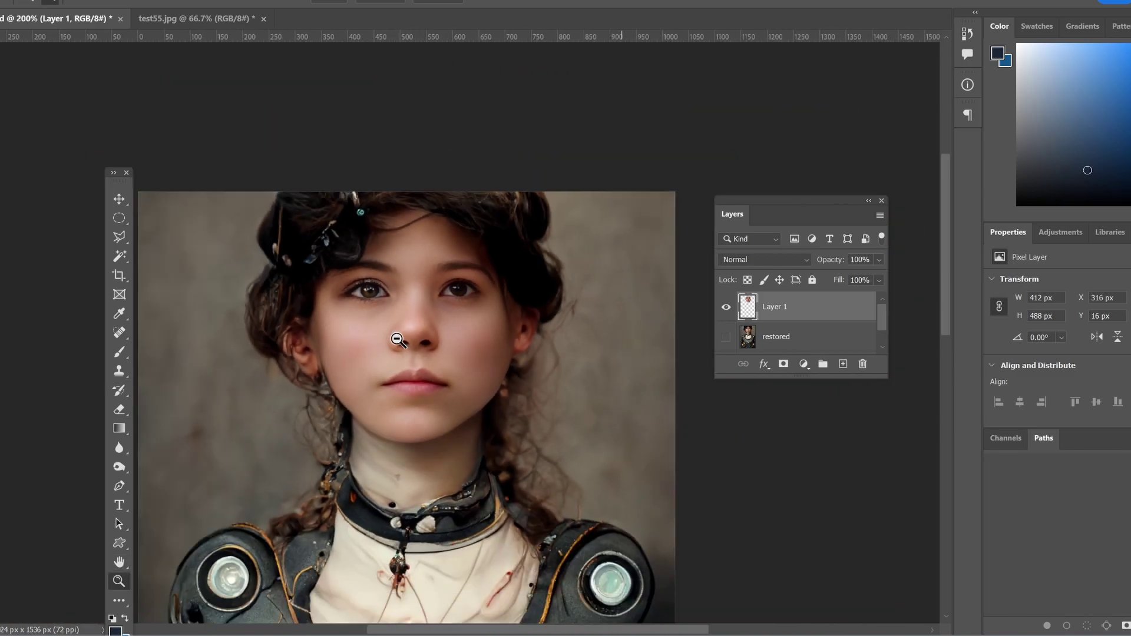
{"action": "left_click", "coordinate": [398, 341], "text": "alt"}
{"action": "left_click", "coordinate": [393, 328]}
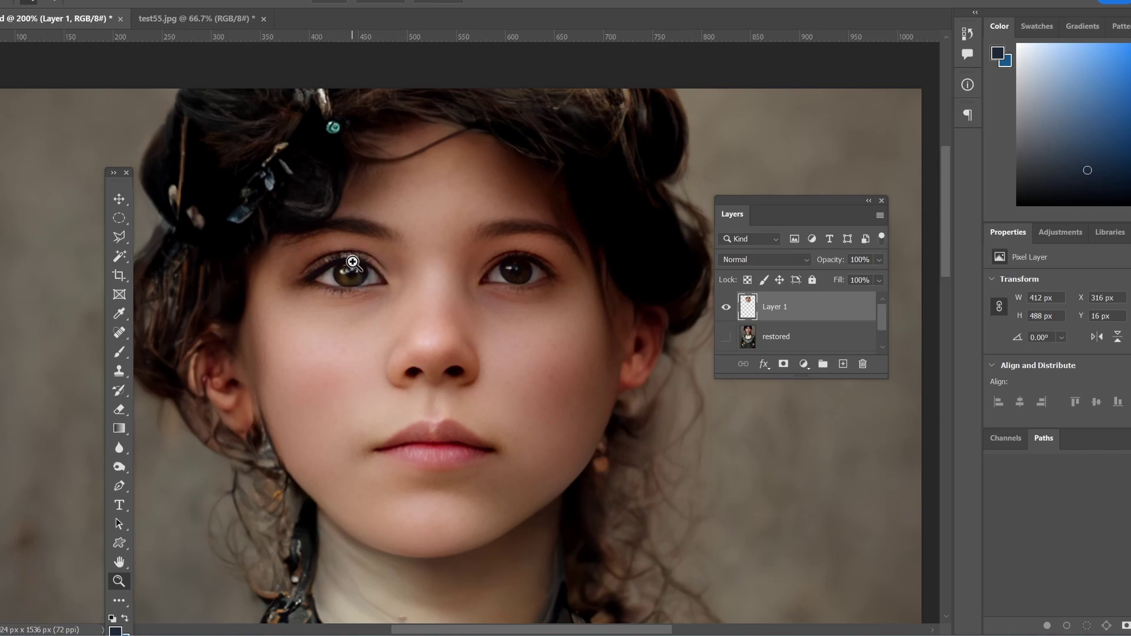
Step: Select the left eye with an oval marquee, feather it 12 px, and copy it to Layer 2
{"action": "left_click", "coordinate": [119, 218]}
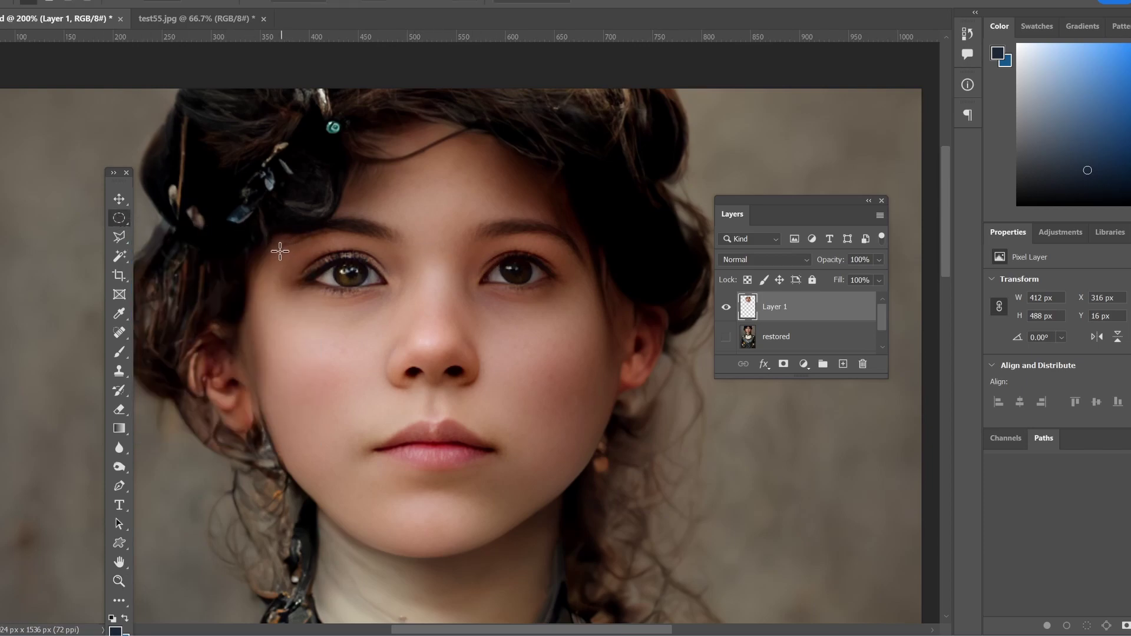
{"action": "left_click_drag", "start_coordinate": [273, 250], "coordinate": [363, 274]}
{"action": "left_click", "coordinate": [112, 2]}
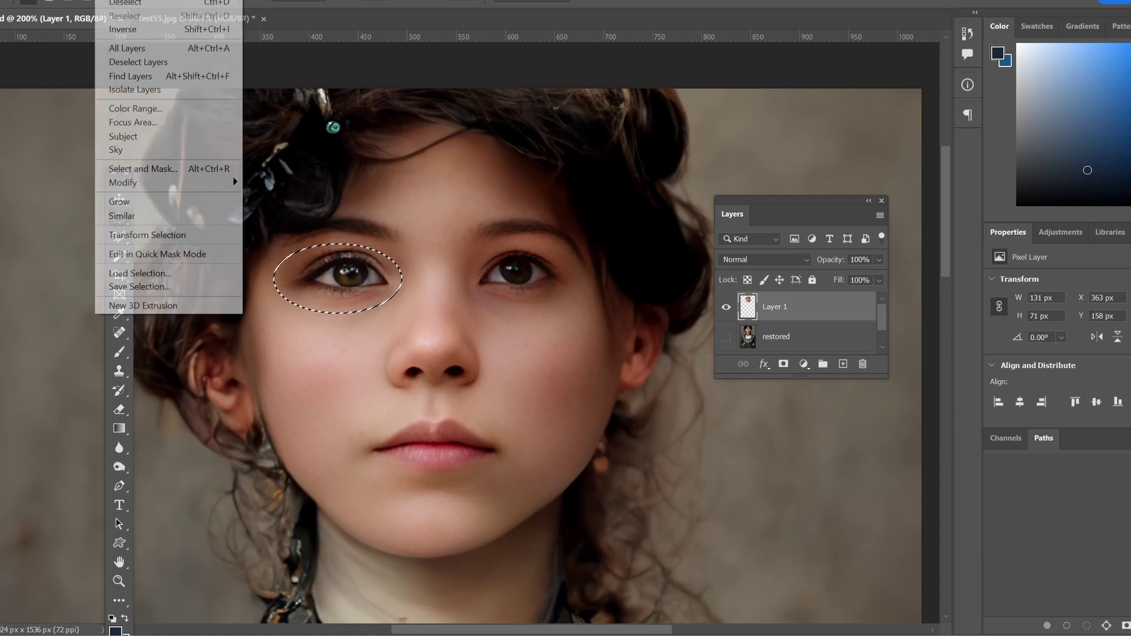
{"action": "mouse_move", "coordinate": [191, 183]}
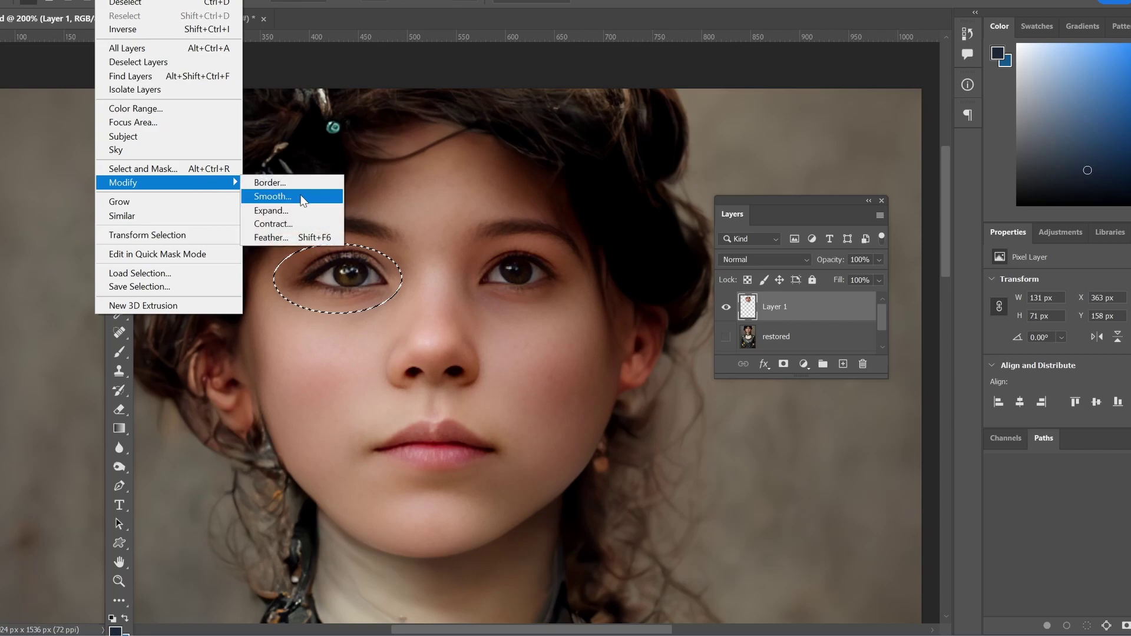
{"action": "left_click", "coordinate": [277, 238]}
{"action": "type", "text": "12"}
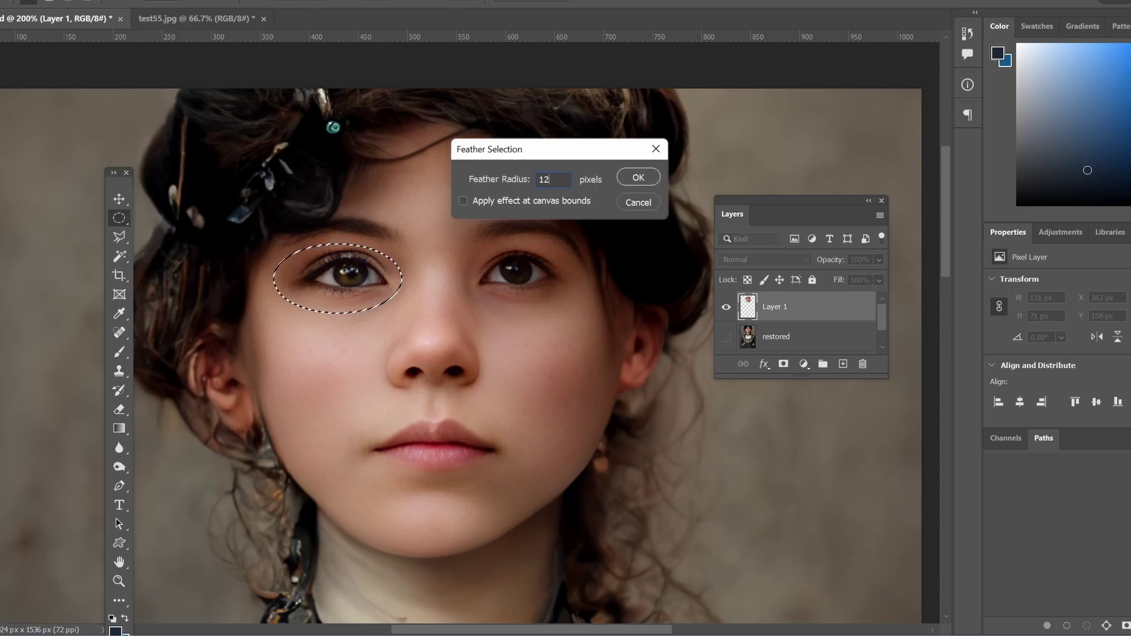
{"action": "key", "text": "Return"}
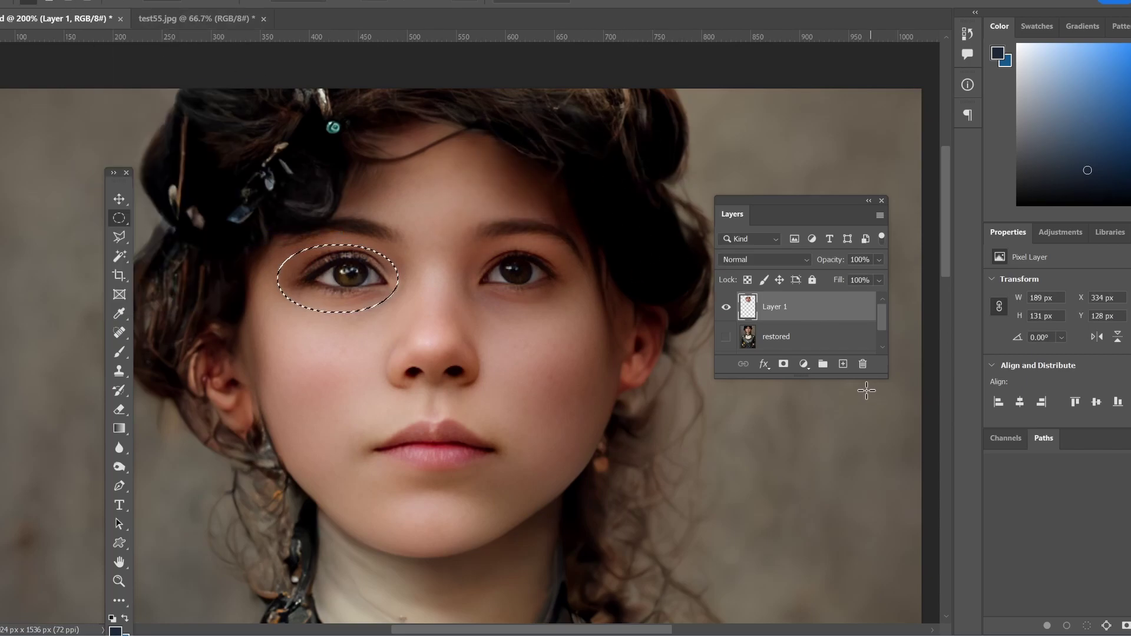
{"action": "key", "text": "ctrl+j"}
Step: Flip the copied eye horizontally and move it over the right eye
{"action": "key", "text": "alt+e"}
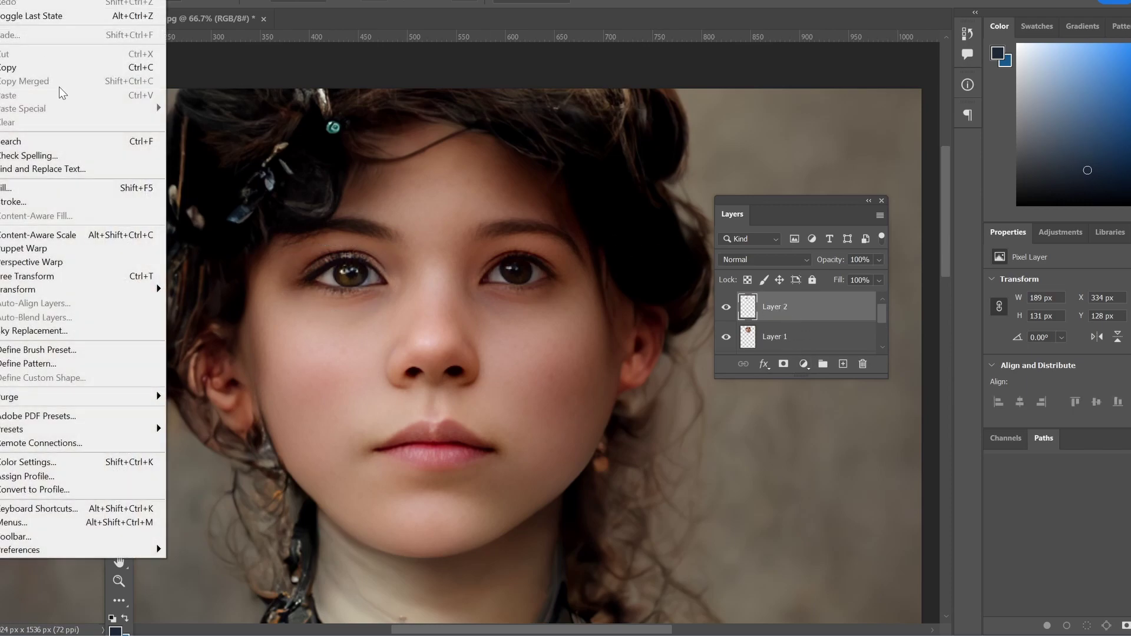
{"action": "mouse_move", "coordinate": [108, 289]}
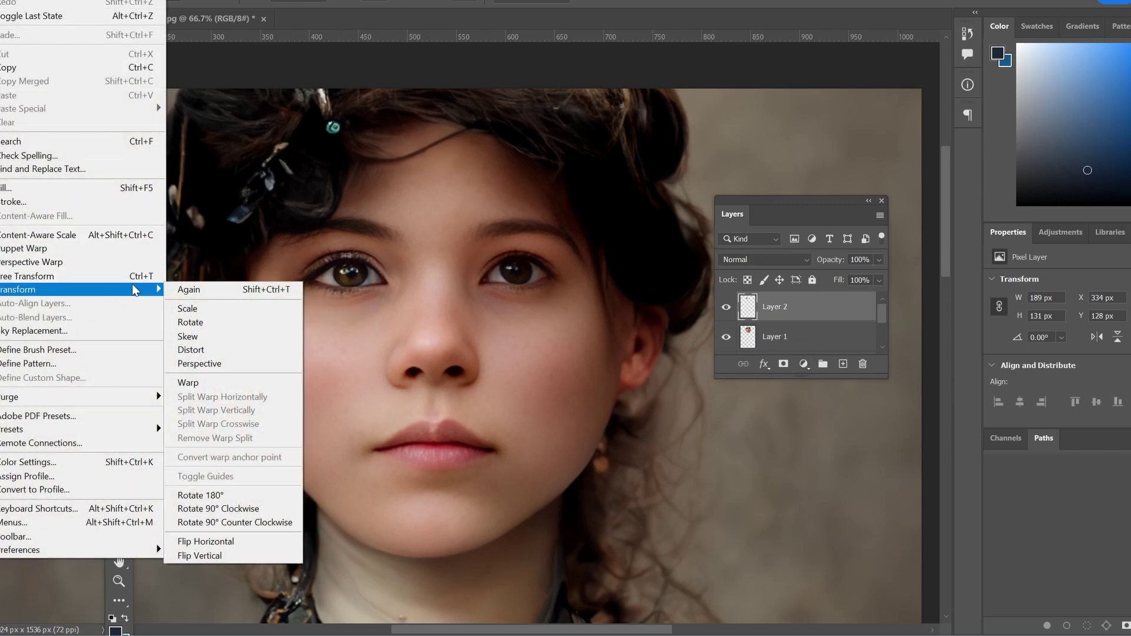
{"action": "left_click", "coordinate": [205, 541]}
{"action": "left_click", "coordinate": [119, 198]}
{"action": "left_click_drag", "start_coordinate": [390, 292], "coordinate": [543, 287]}
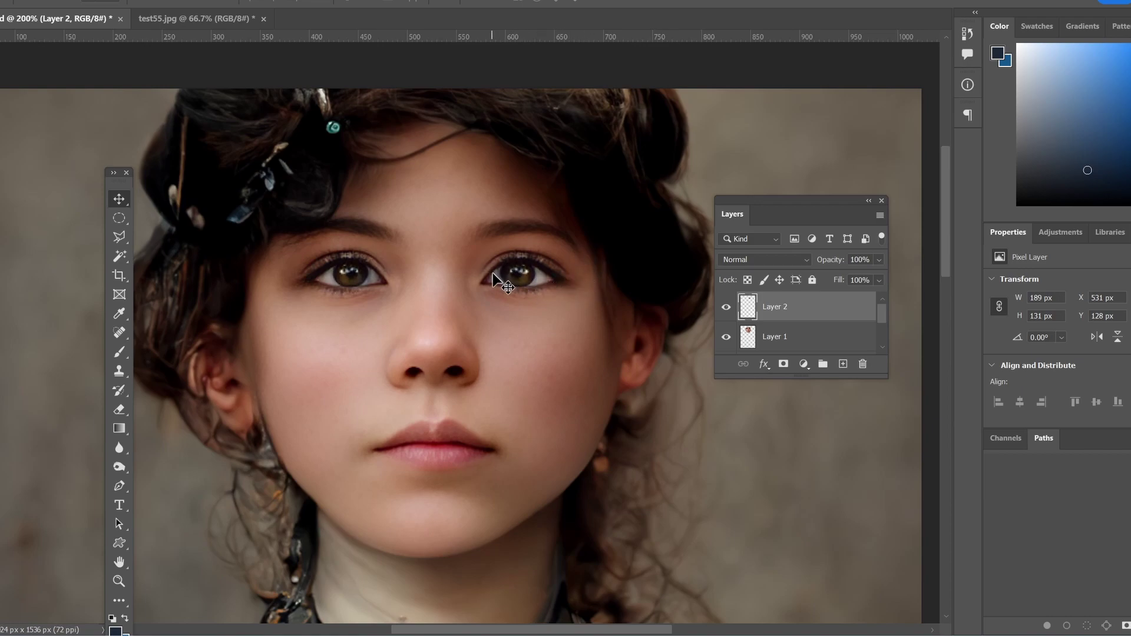
Step: Zoom in on the eyes and hide Layer 2 to compare with the original eye
{"action": "left_click", "coordinate": [111, 581]}
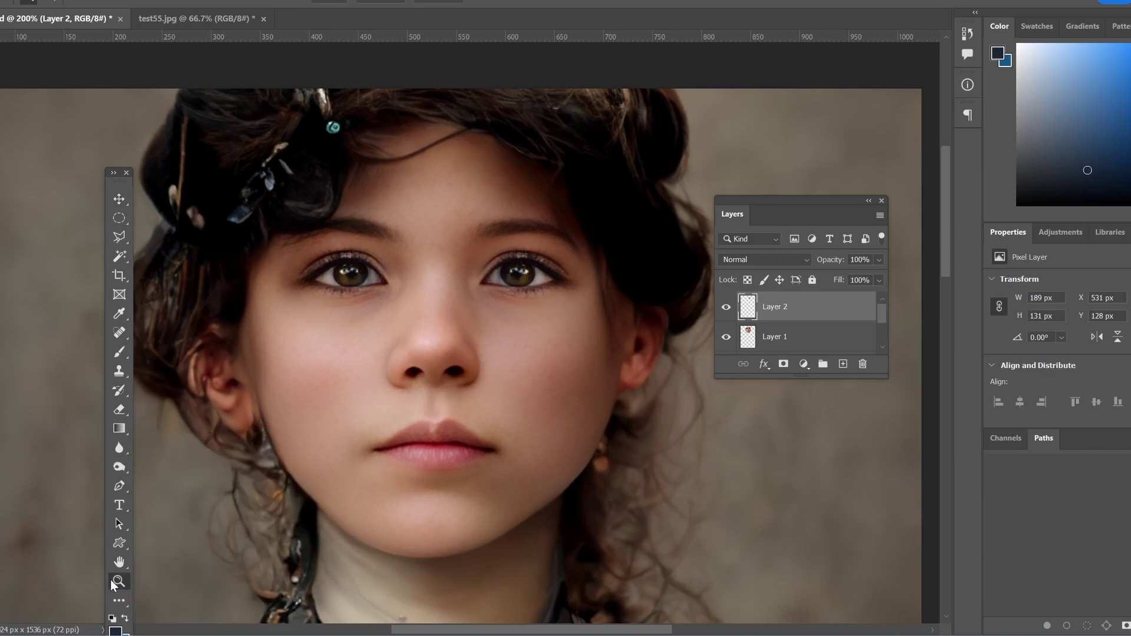
{"action": "left_click", "coordinate": [399, 314]}
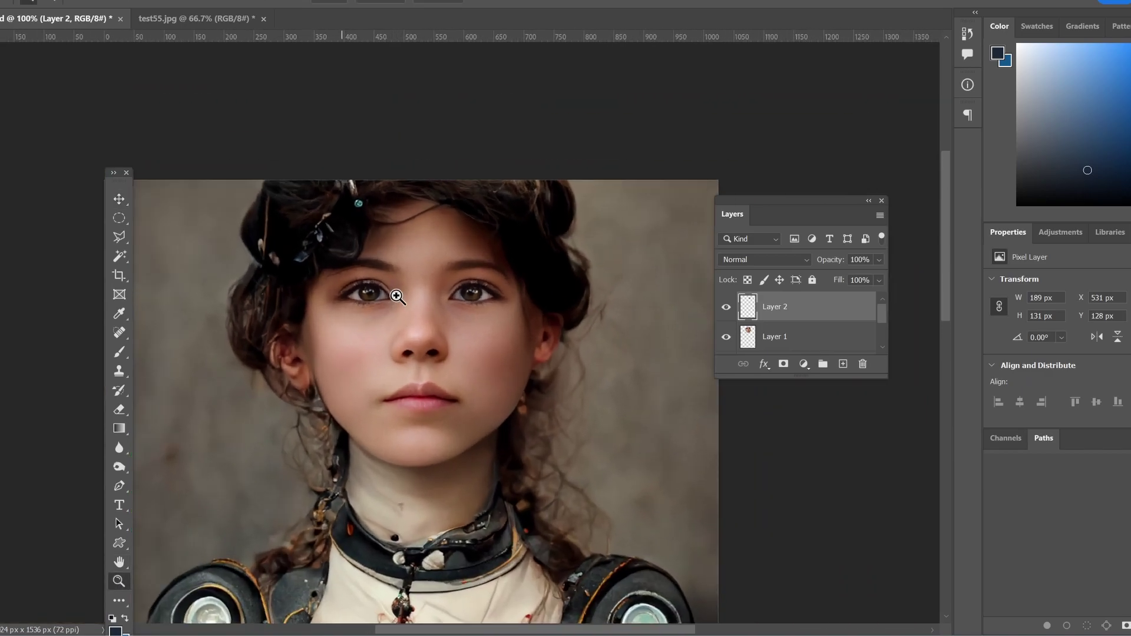
{"action": "left_click", "coordinate": [727, 306]}
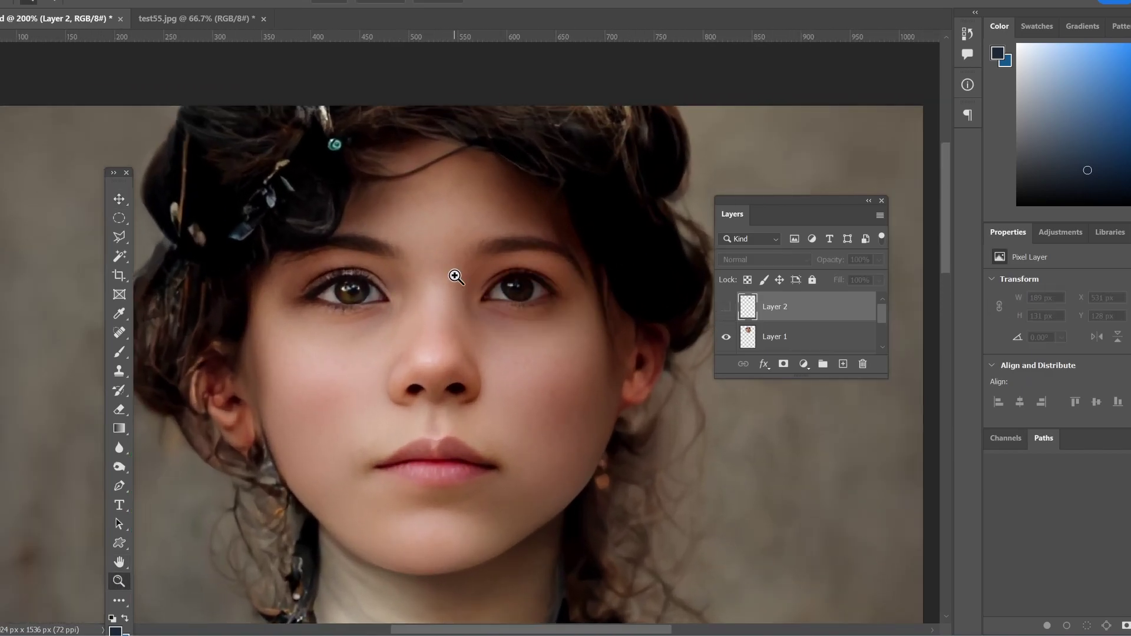